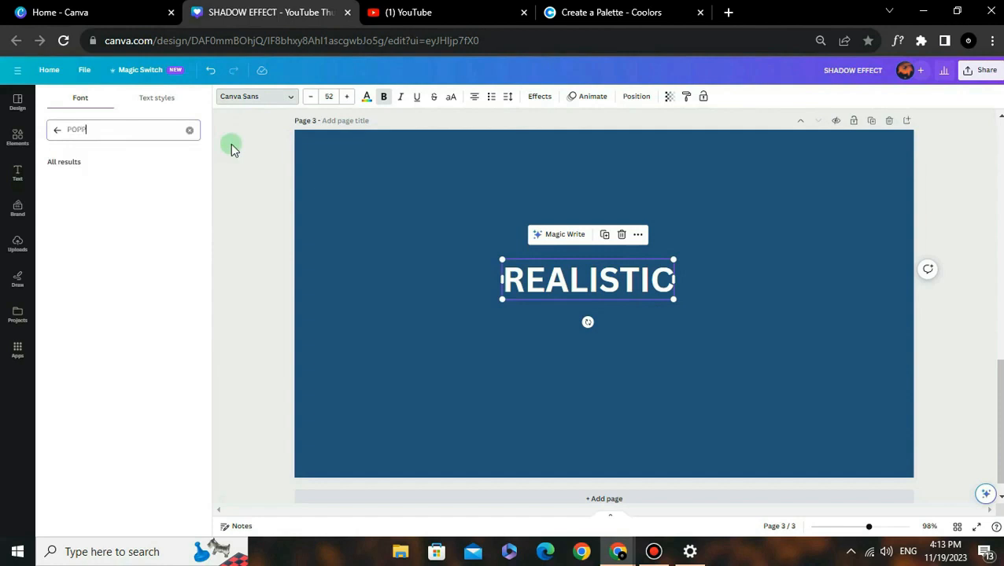
- Set the REALISTIC text to Poppins ExtraBold and enlarge it to a font size of about 87.4
{"action": "type", "text": "INS"}
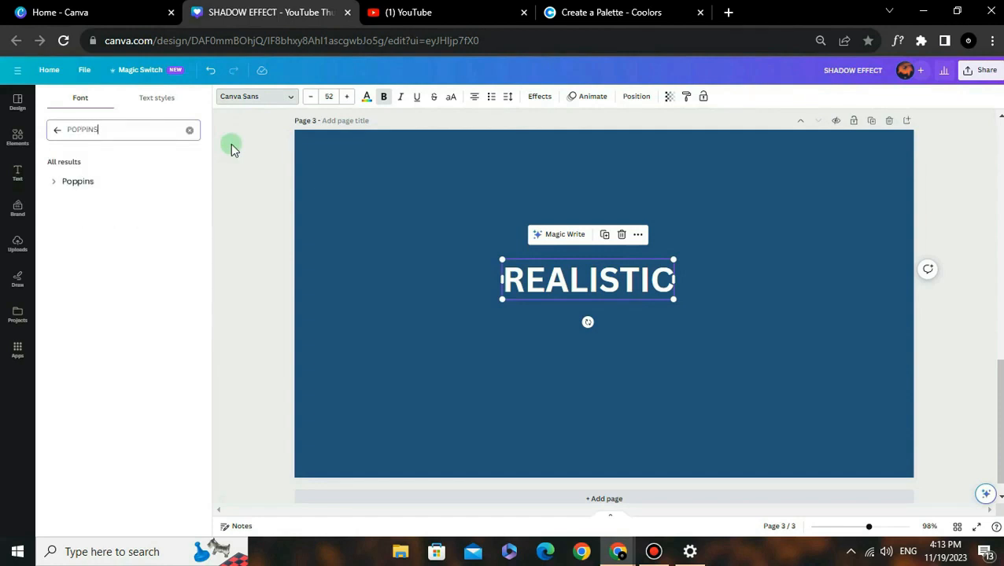
{"action": "left_click", "coordinate": [135, 183]}
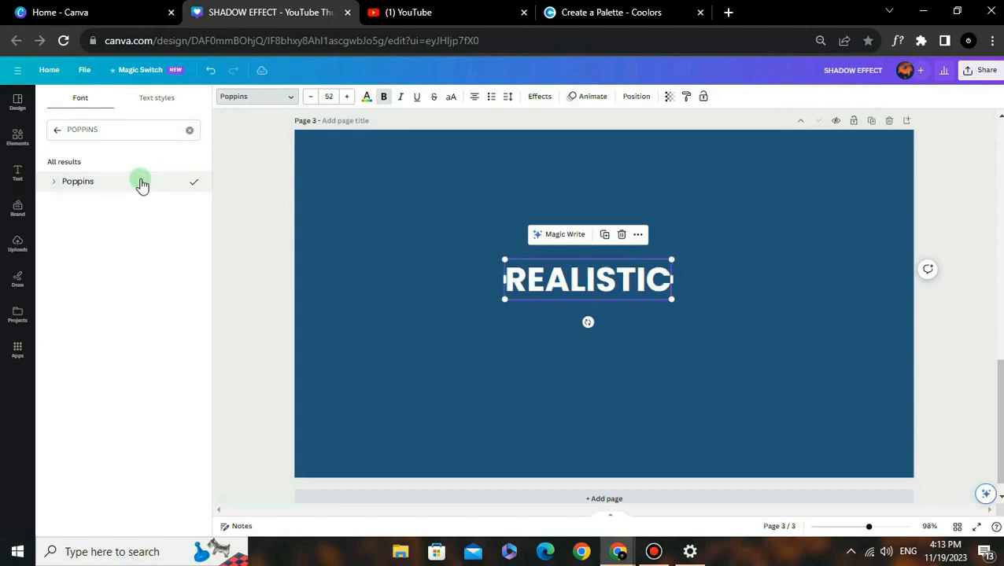
{"action": "left_click", "coordinate": [54, 184]}
{"action": "left_click", "coordinate": [129, 343]}
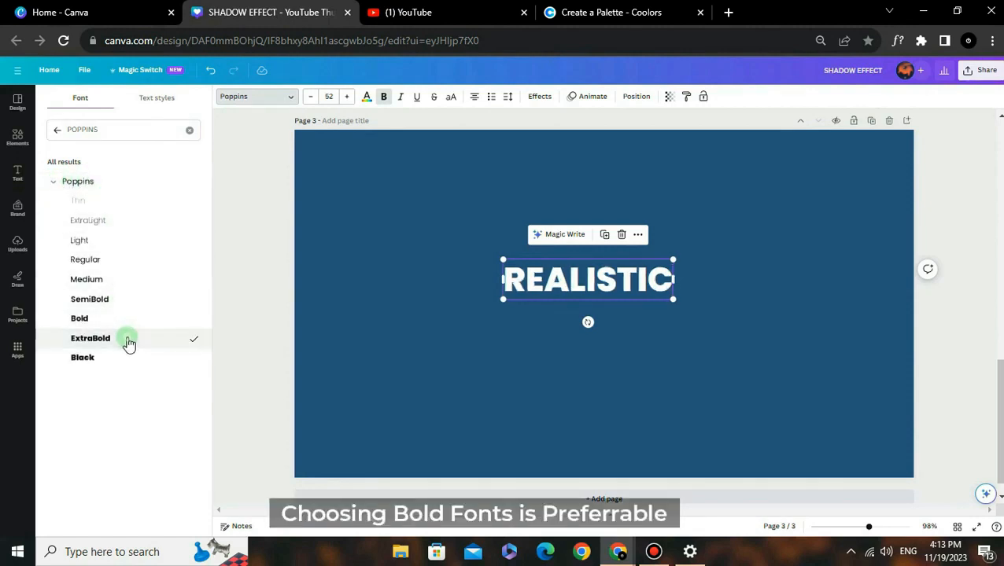
{"action": "left_click", "coordinate": [370, 322]}
{"action": "left_click", "coordinate": [665, 305]}
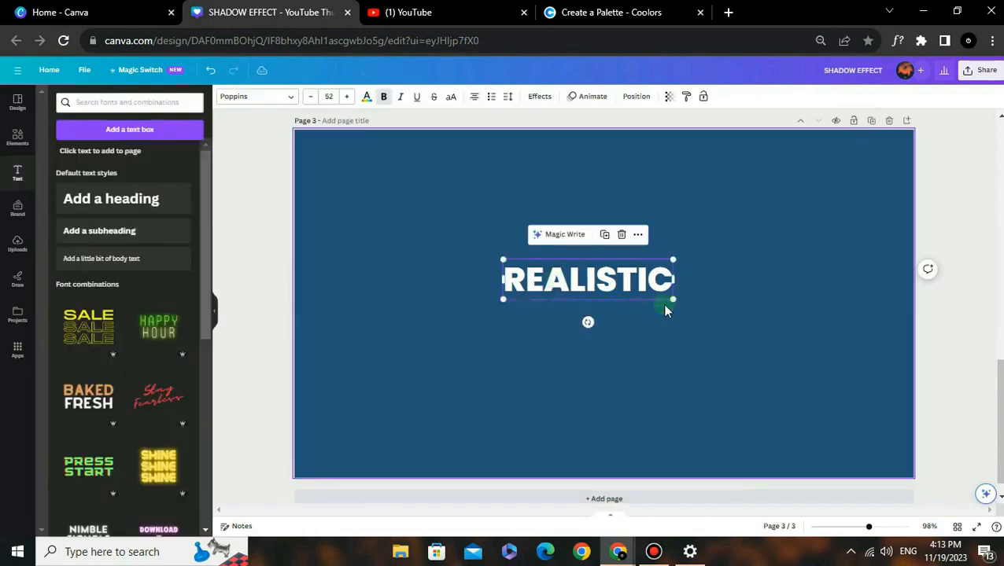
{"action": "left_click_drag", "start_coordinate": [671, 299], "coordinate": [703, 272]}
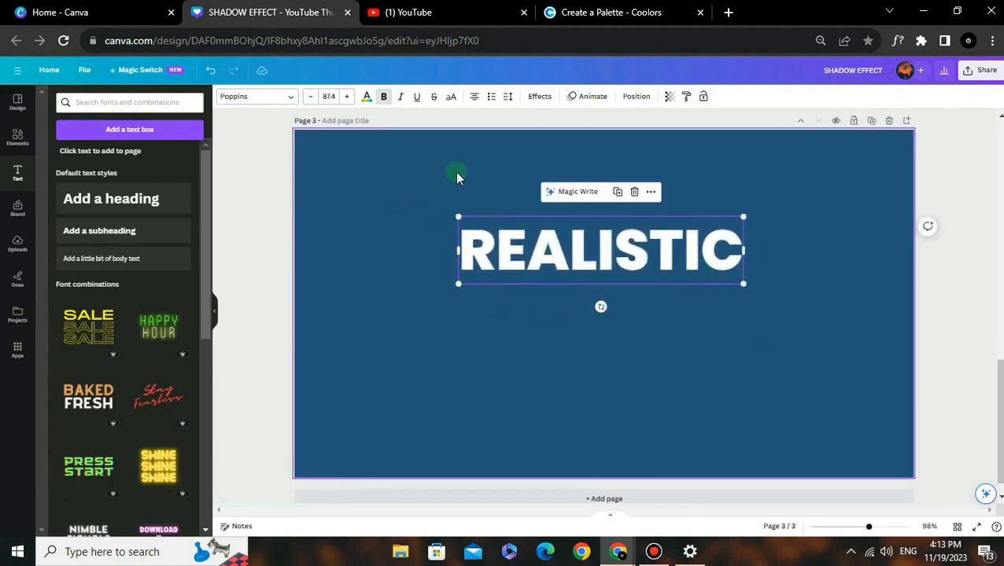
- Apply the Shadow effect to REALISTIC with offset 100, direction 0, blur 100 and transparency 100
{"action": "left_click", "coordinate": [539, 98]}
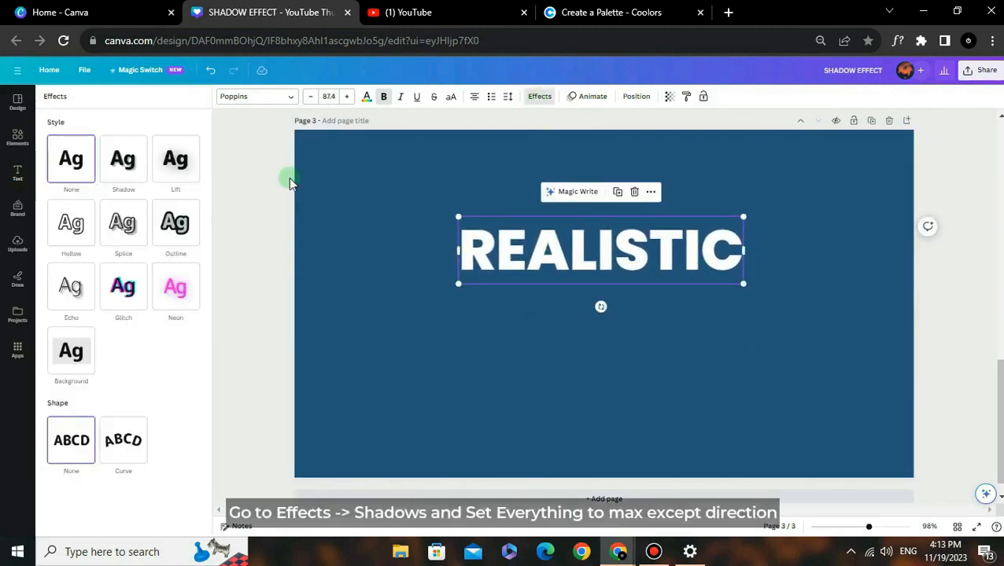
{"action": "left_click", "coordinate": [123, 164]}
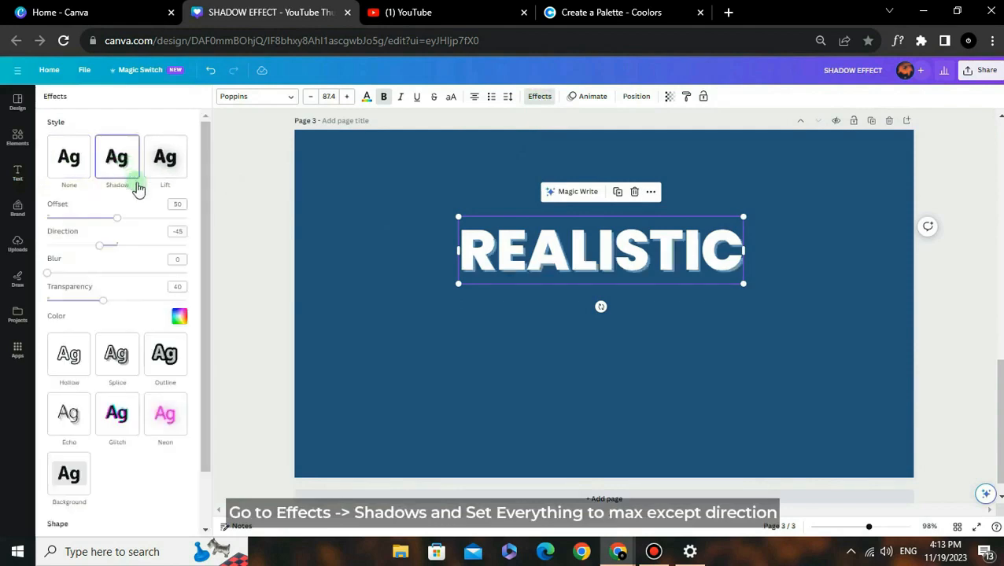
{"action": "left_click_drag", "start_coordinate": [118, 219], "coordinate": [189, 223]}
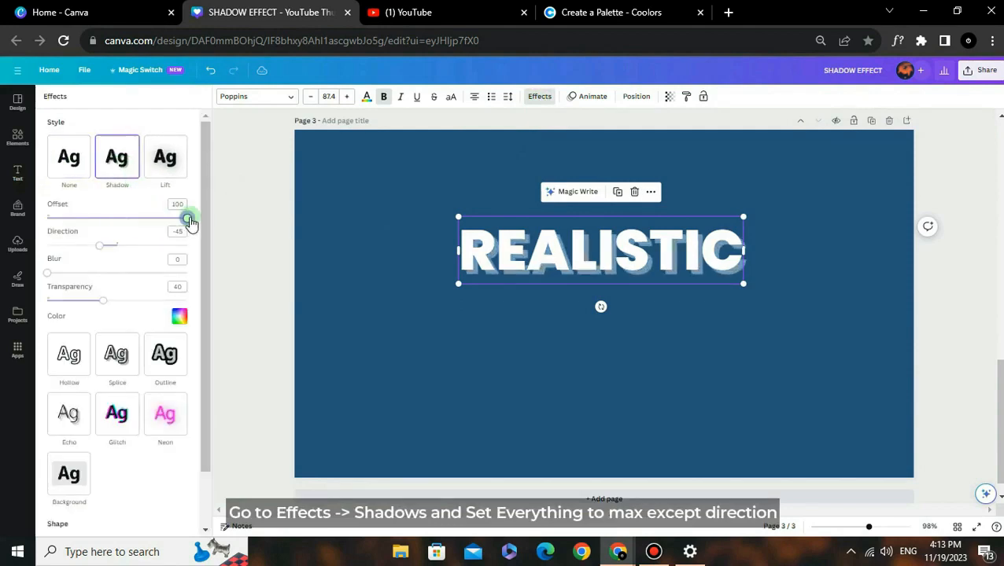
{"action": "left_click_drag", "start_coordinate": [105, 248], "coordinate": [120, 250]}
{"action": "left_click_drag", "start_coordinate": [145, 281], "coordinate": [194, 307]}
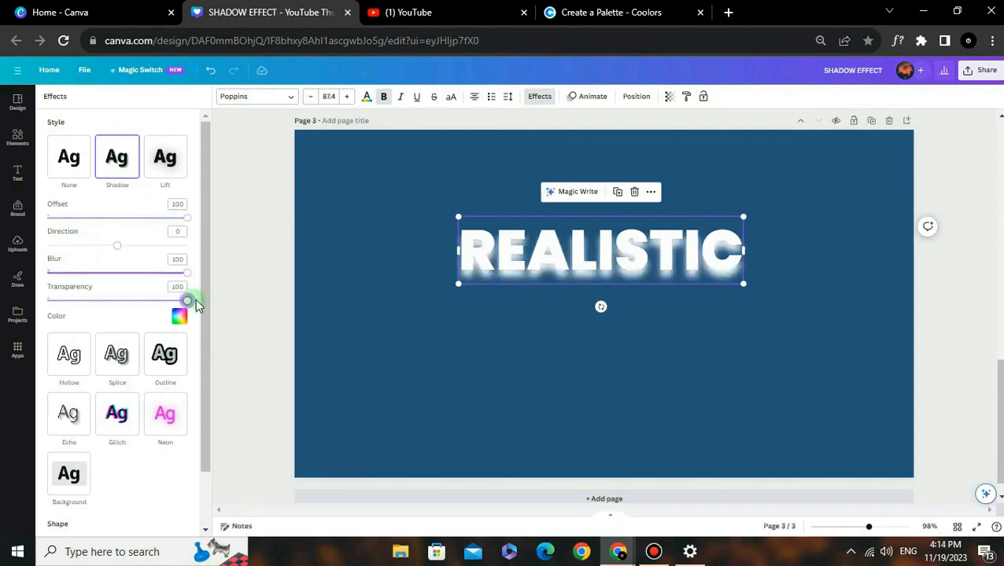
- Set the shadow color of the REALISTIC text to black
{"action": "left_click", "coordinate": [179, 316]}
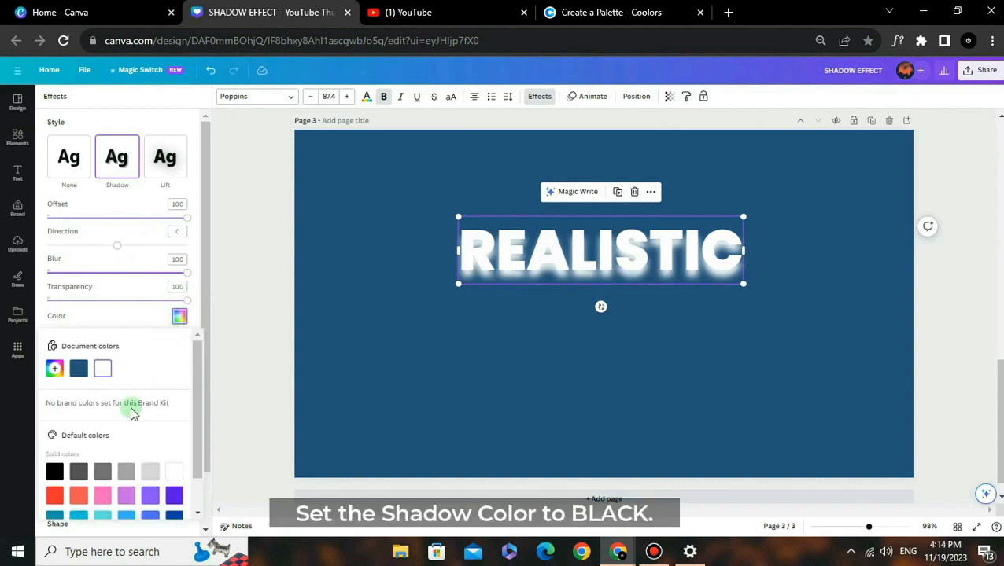
{"action": "left_click", "coordinate": [55, 471]}
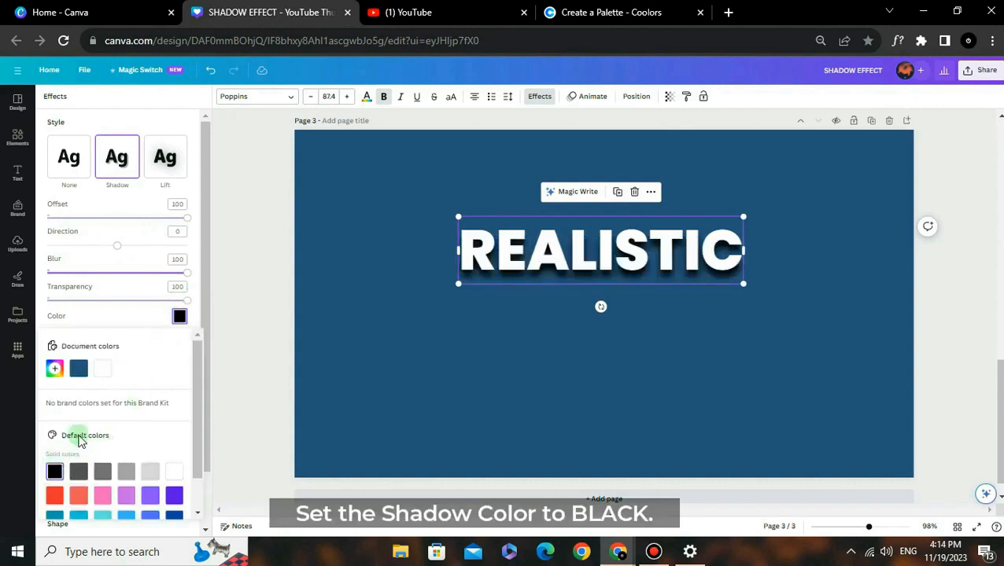
{"action": "left_click", "coordinate": [215, 326]}
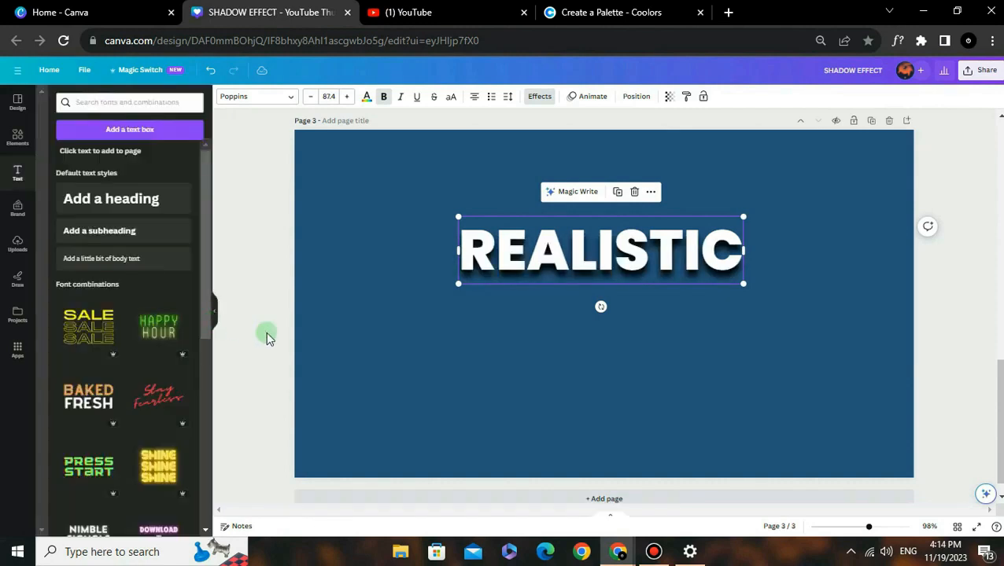
- Set the letter spacing of the REALISTIC text to -50
{"action": "left_click", "coordinate": [508, 96]}
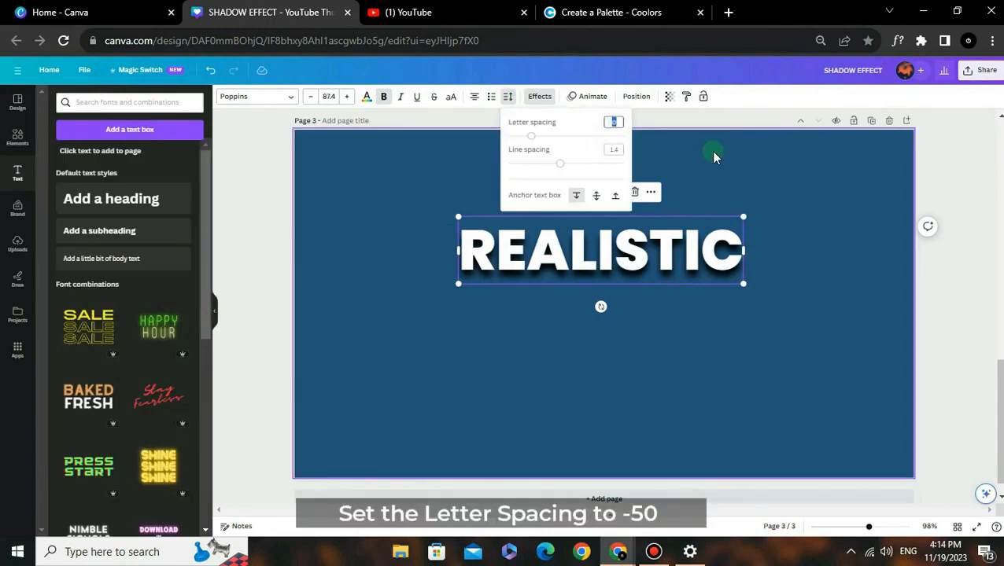
{"action": "key", "text": "BackSpace"}
{"action": "type", "text": "-50"}
{"action": "key", "text": "Return"}
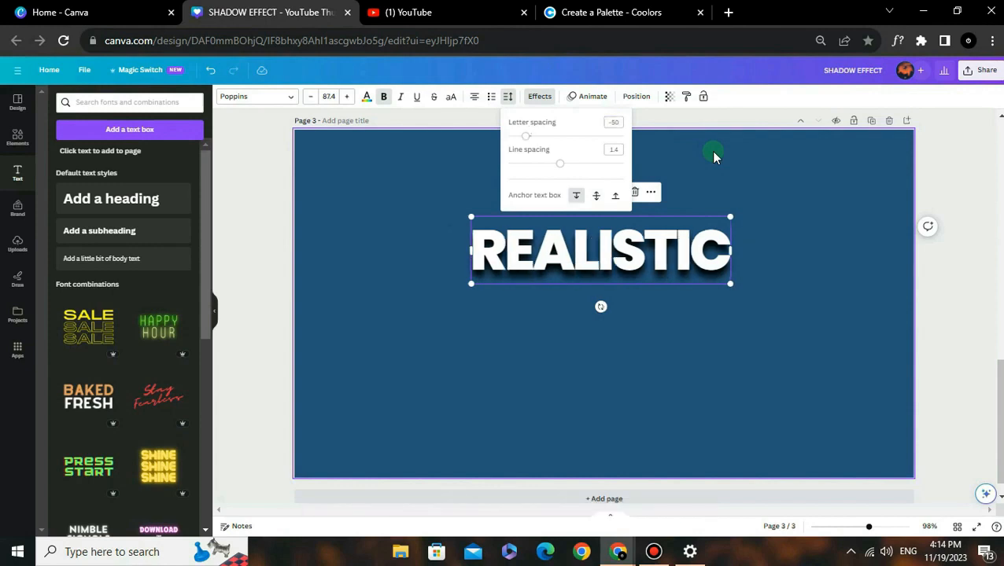
{"action": "left_click", "coordinate": [768, 182]}
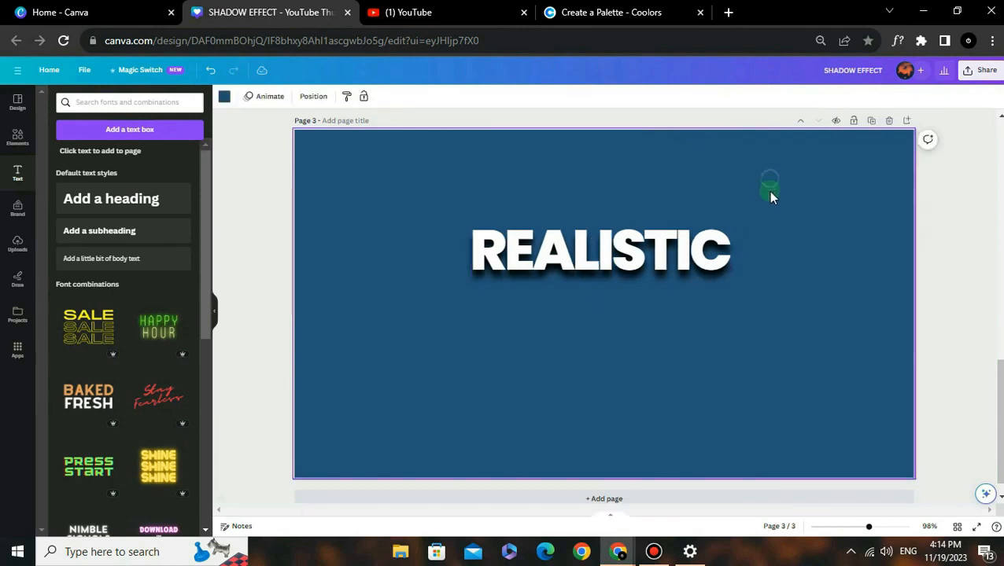
- Duplicate the REALISTIC text, place the copy directly below it, and change its wording to SHADOW
{"action": "left_click", "coordinate": [702, 245]}
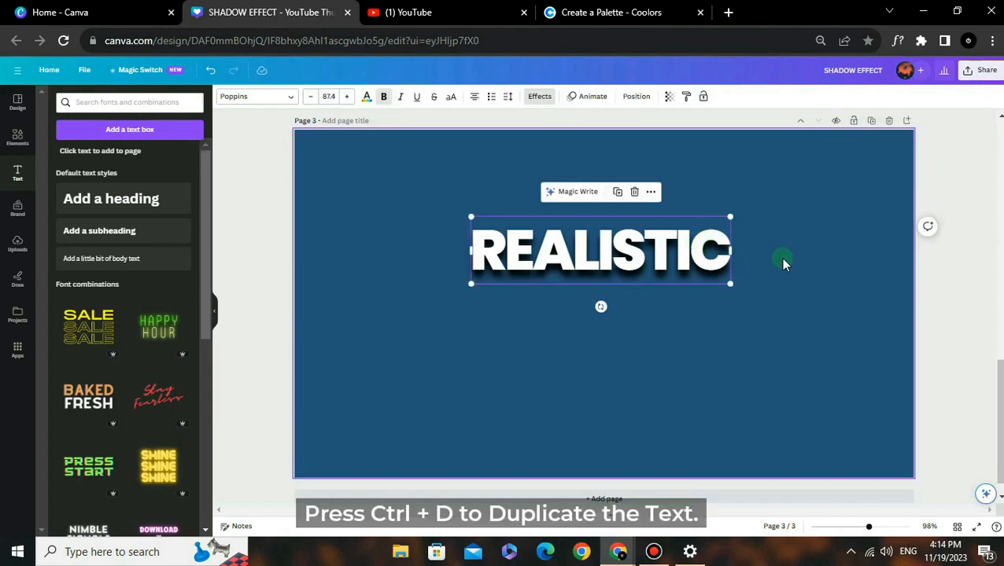
{"action": "key", "text": "ctrl+d"}
{"action": "left_click_drag", "start_coordinate": [696, 254], "coordinate": [690, 312]}
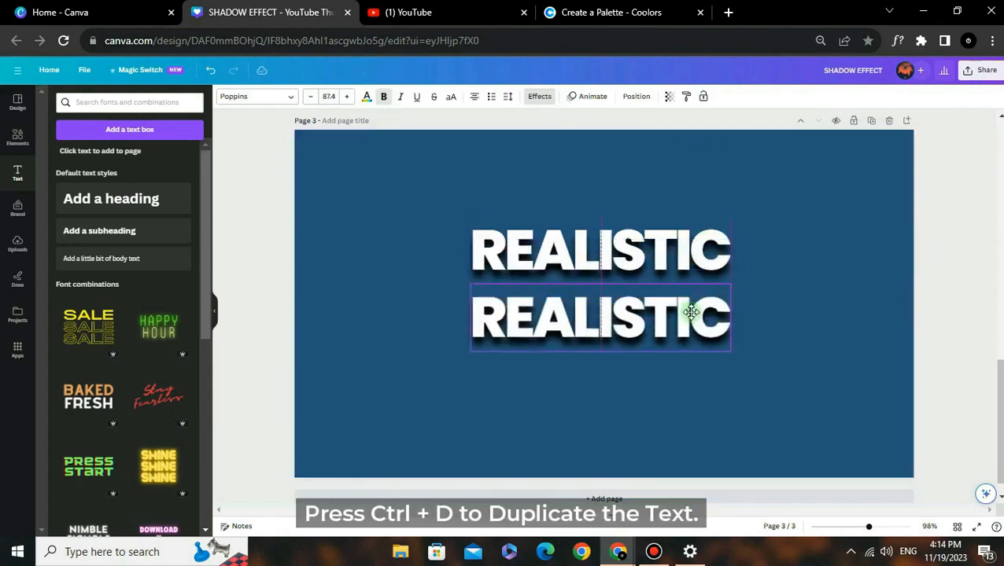
{"action": "double_click", "coordinate": [692, 313]}
{"action": "type", "text": "SHADOW"}
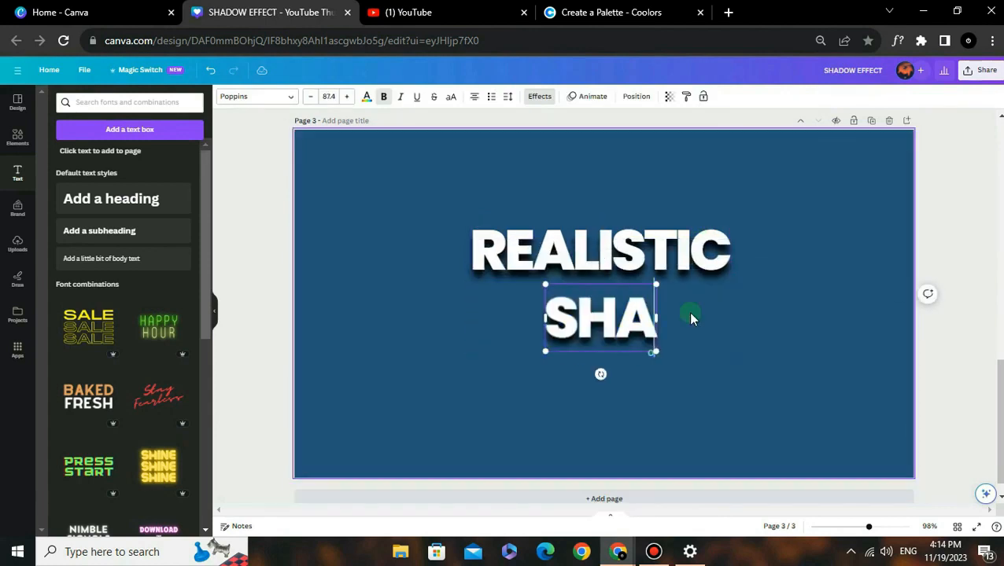
{"action": "key", "text": "Escape"}
{"action": "key", "text": "Escape"}
- Duplicate the SHADOW text, place the copy below it, and change its wording to EFFECT
{"action": "left_click", "coordinate": [674, 318]}
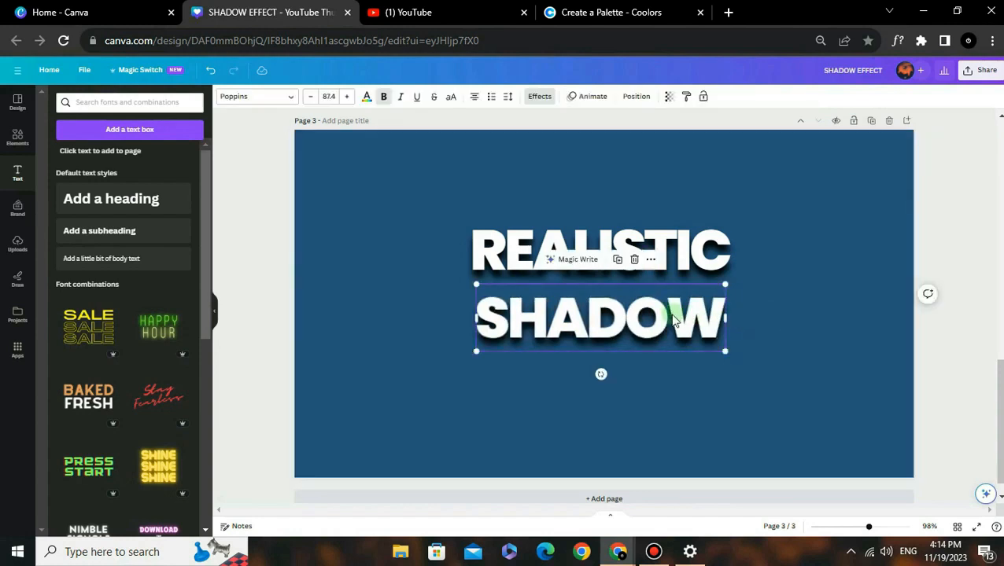
{"action": "key", "text": "ctrl+d"}
{"action": "left_click_drag", "start_coordinate": [673, 316], "coordinate": [645, 398]}
{"action": "double_click", "coordinate": [653, 399]}
{"action": "type", "text": "EFFECT"}
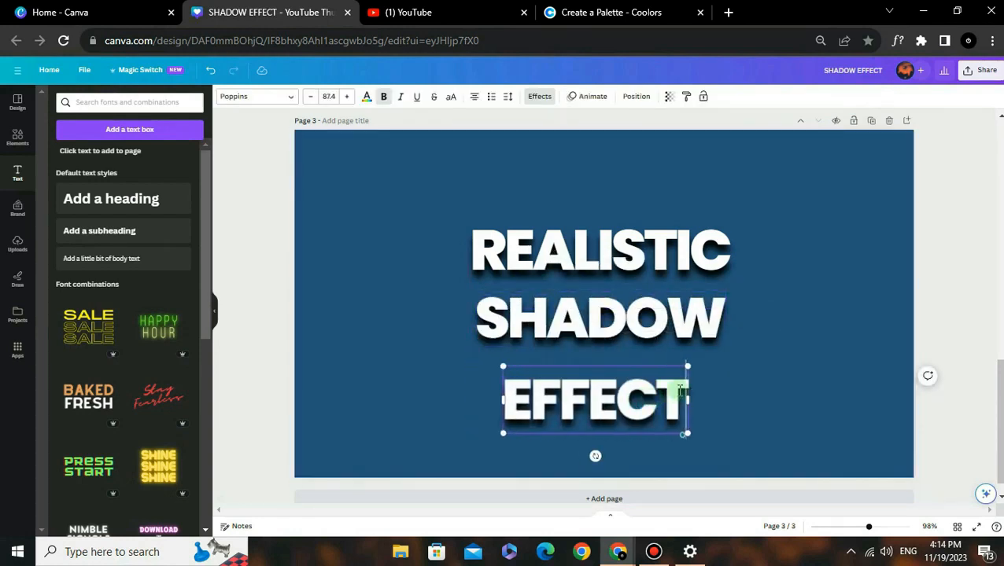
{"action": "left_click", "coordinate": [728, 344]}
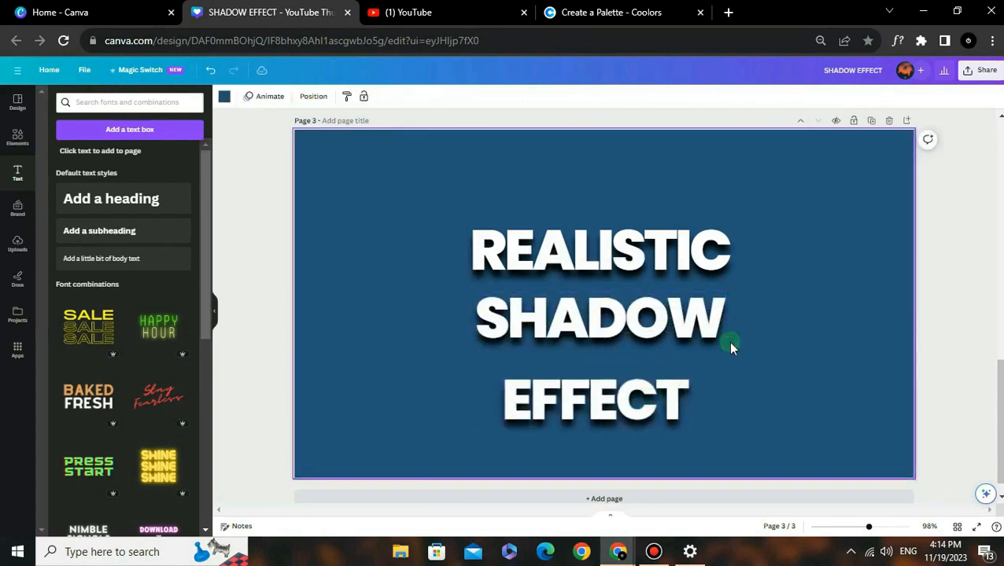
- Move SHADOW up to overlap the lower edge of REALISTIC and send it backward behind that word
{"action": "left_click", "coordinate": [667, 305]}
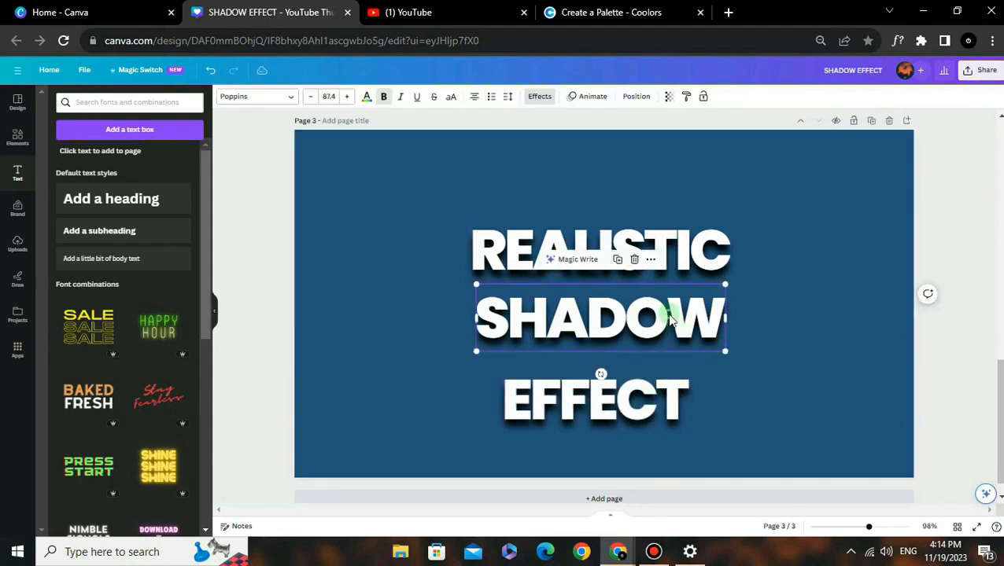
{"action": "left_click_drag", "start_coordinate": [666, 314], "coordinate": [666, 293]}
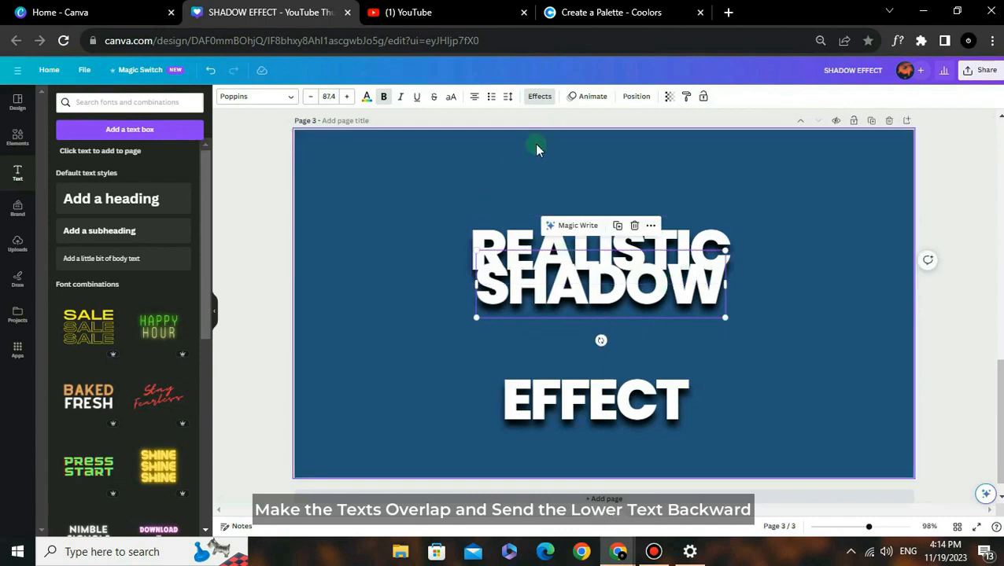
{"action": "left_click", "coordinate": [633, 98]}
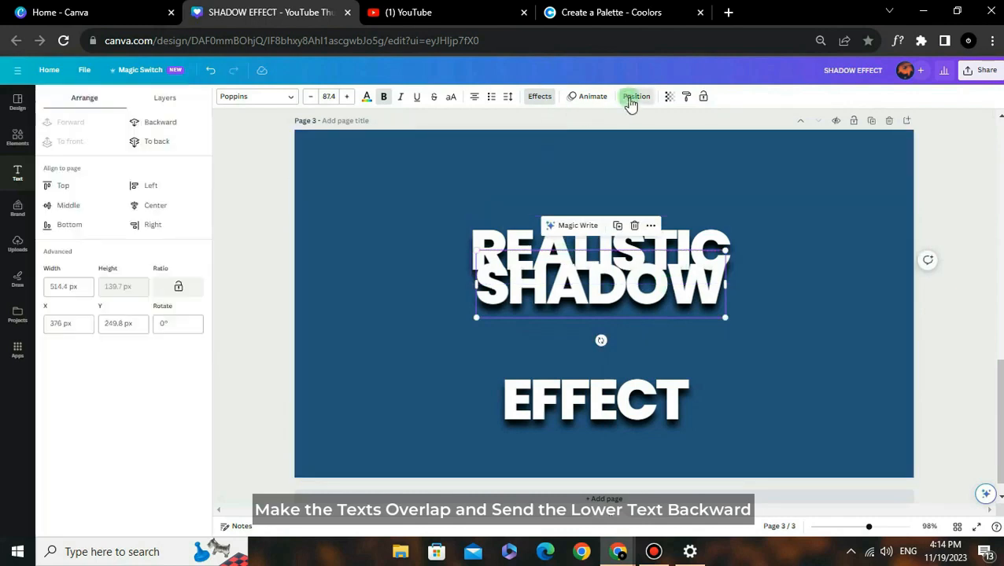
{"action": "left_click", "coordinate": [171, 122]}
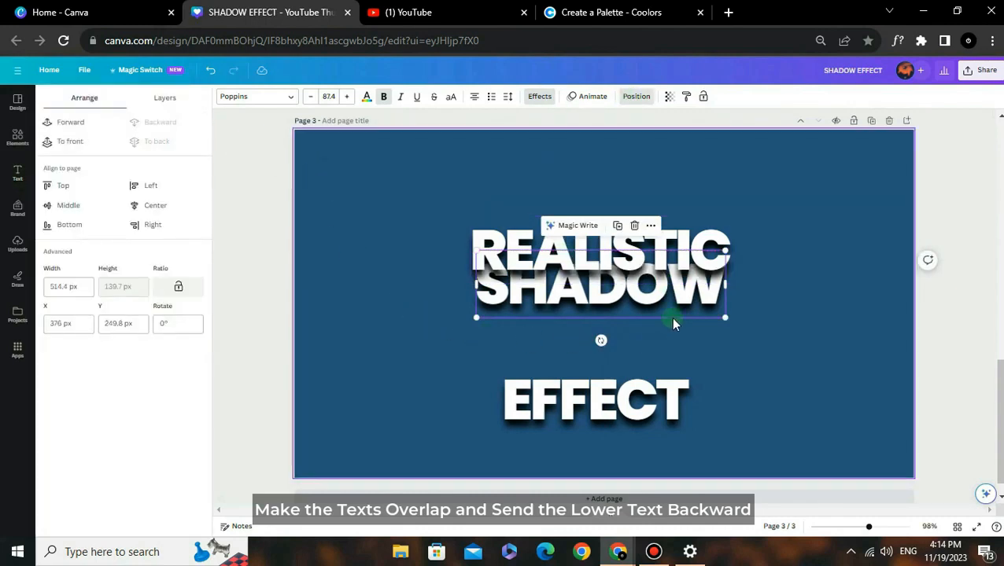
{"action": "left_click_drag", "start_coordinate": [677, 291], "coordinate": [674, 305]}
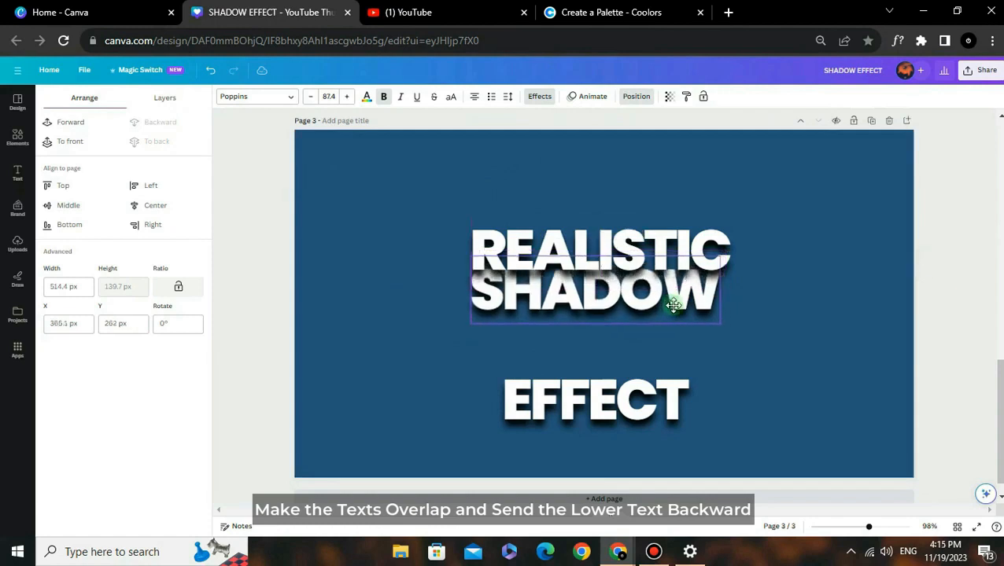
{"action": "left_click", "coordinate": [688, 345]}
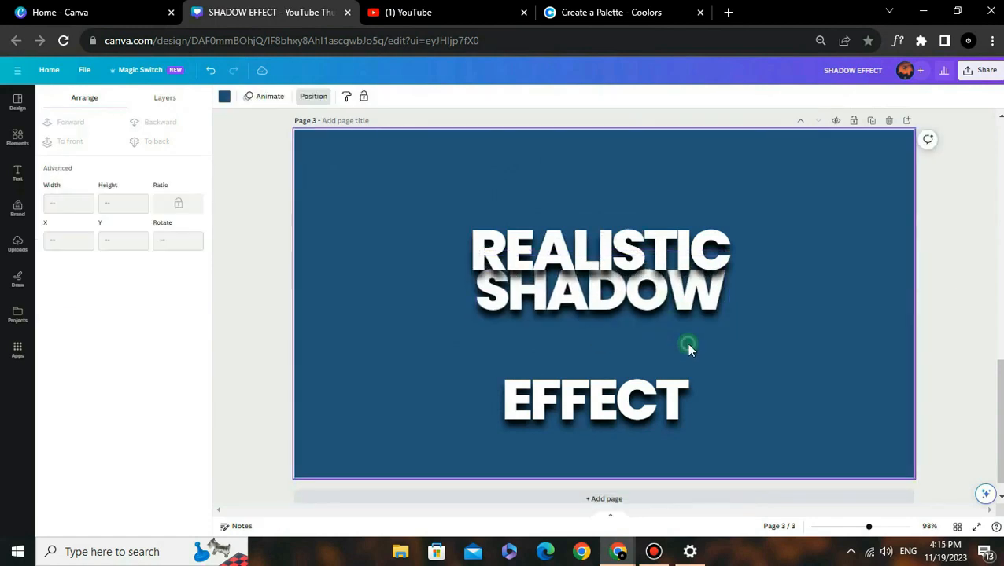
- Move EFFECT up to overlap the lower edge of SHADOW and send it backward behind that word
{"action": "left_click", "coordinate": [666, 400]}
{"action": "left_click_drag", "start_coordinate": [666, 399], "coordinate": [671, 326]}
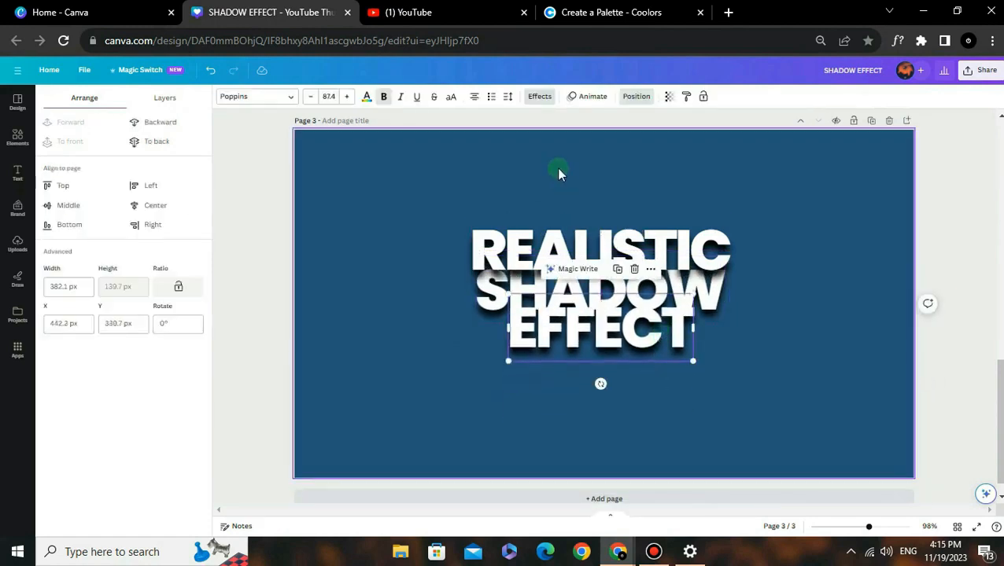
{"action": "left_click", "coordinate": [174, 124]}
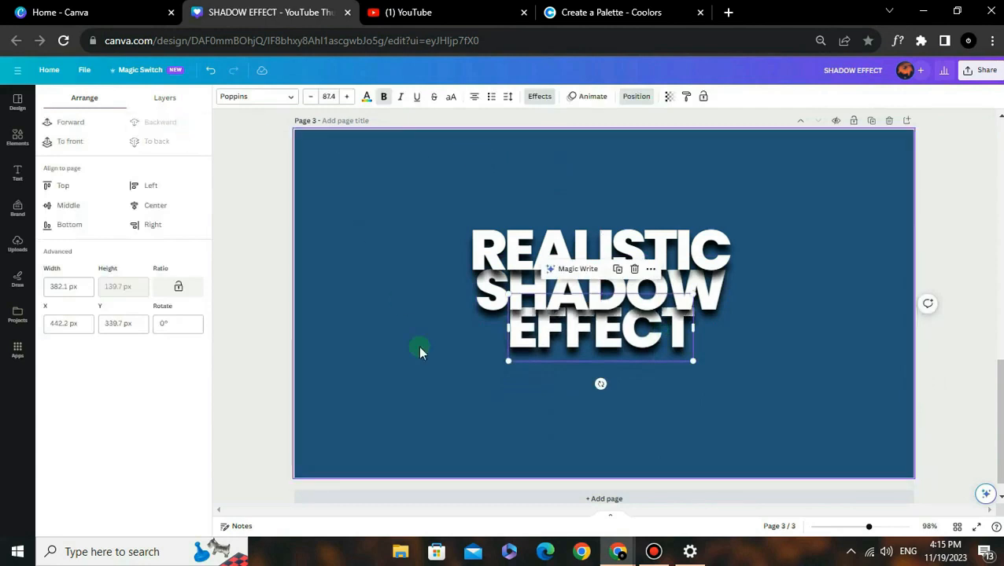
{"action": "left_click", "coordinate": [483, 417]}
- Enlarge all three words together to a font size of about 107 and move them to the middle of the page
{"action": "left_click_drag", "start_coordinate": [757, 198], "coordinate": [426, 390]}
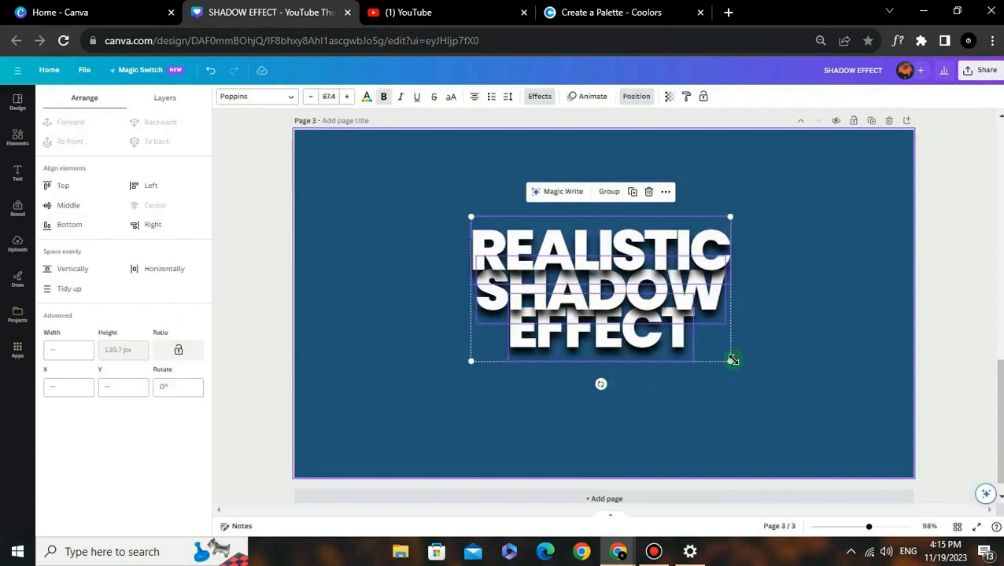
{"action": "left_click_drag", "start_coordinate": [732, 359], "coordinate": [790, 393]}
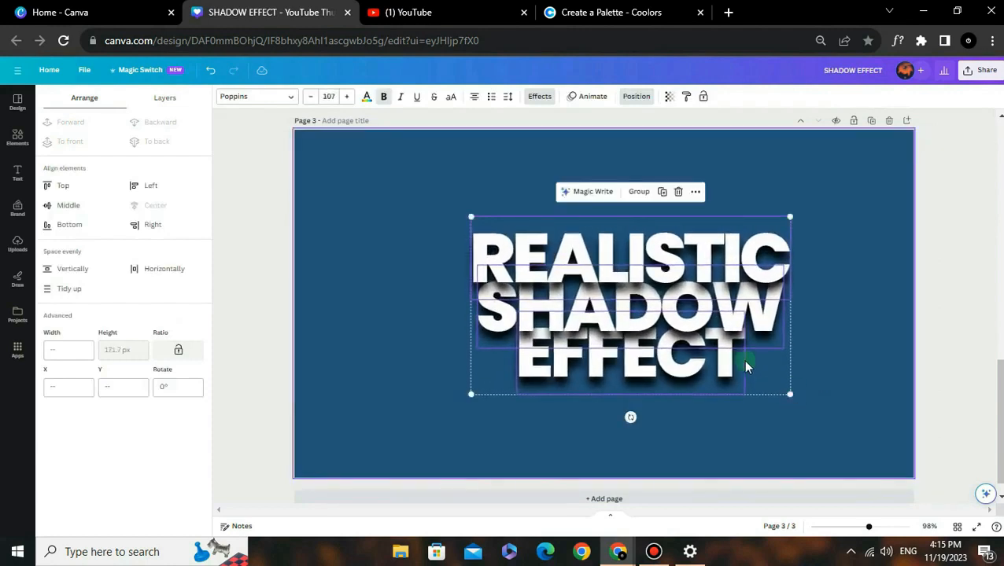
{"action": "left_click_drag", "start_coordinate": [729, 325], "coordinate": [698, 321]}
{"action": "left_click", "coordinate": [790, 340]}
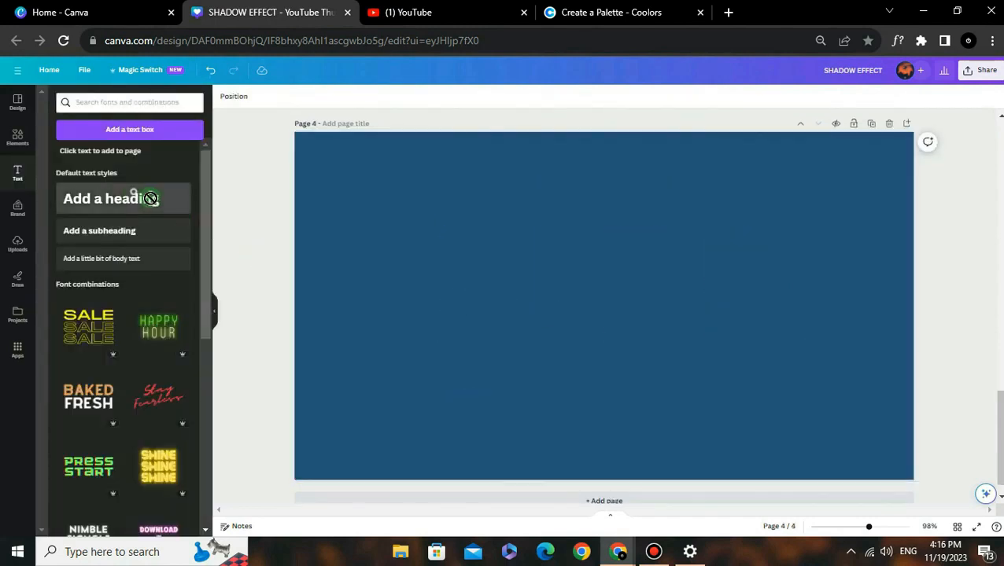
- Add a heading reading "F" to the middle of page 4 and set its font to Poppins
{"action": "left_click_drag", "start_coordinate": [143, 195], "coordinate": [525, 264]}
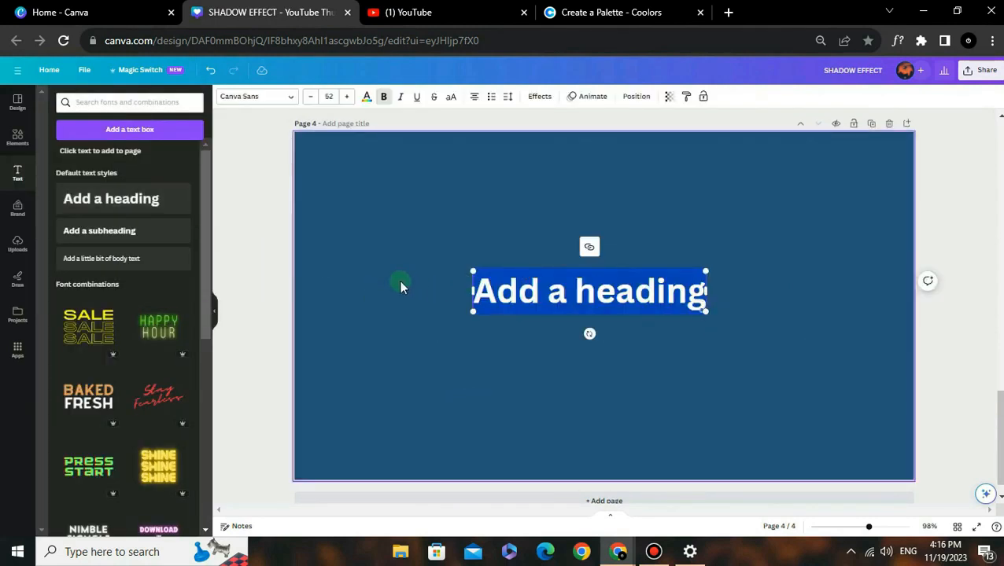
{"action": "type", "text": "F"}
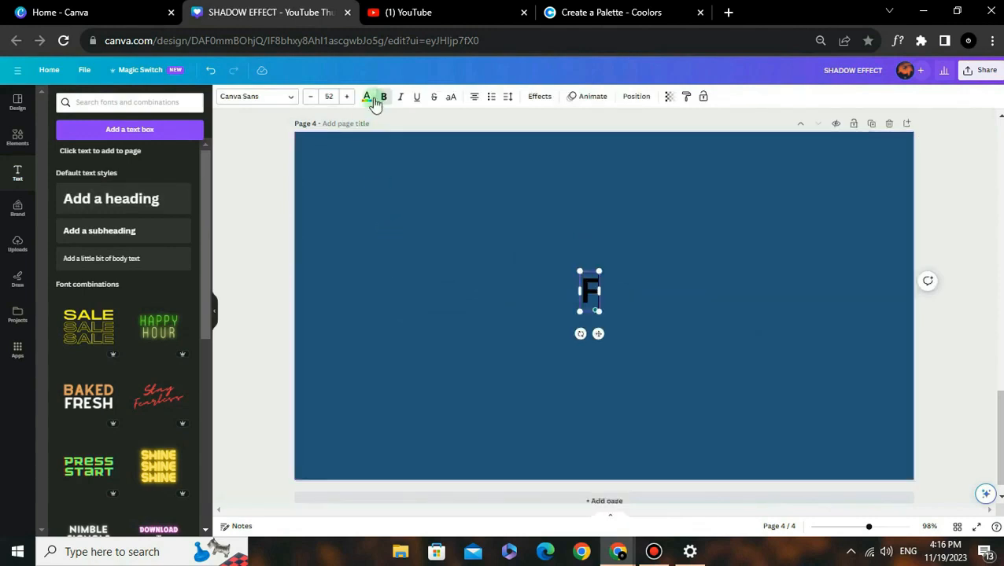
{"action": "left_click", "coordinate": [281, 100]}
{"action": "left_click", "coordinate": [73, 189]}
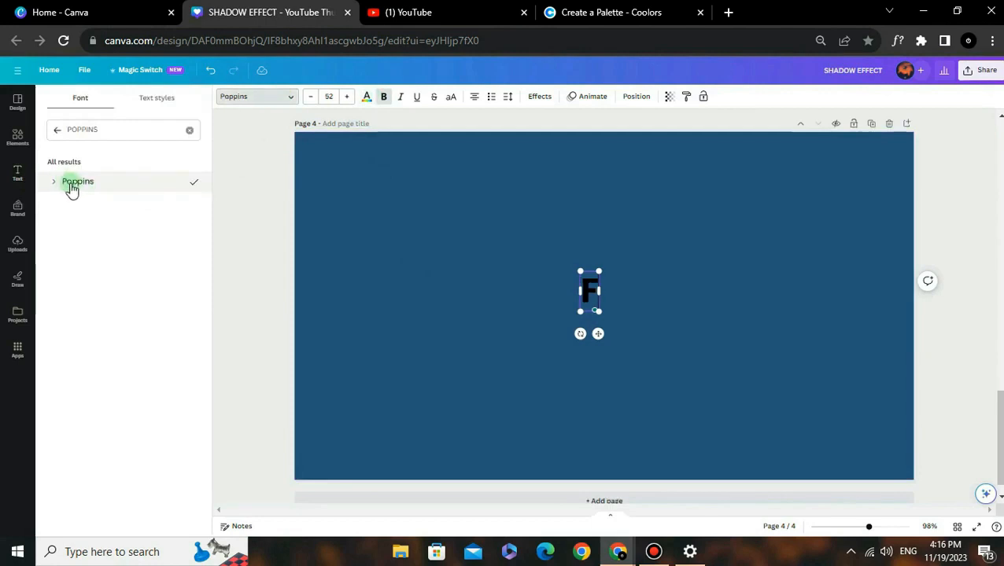
- Set the weight of the F on page 4 to Poppins ExtraBold
{"action": "left_click", "coordinate": [55, 183]}
{"action": "left_click", "coordinate": [116, 340]}
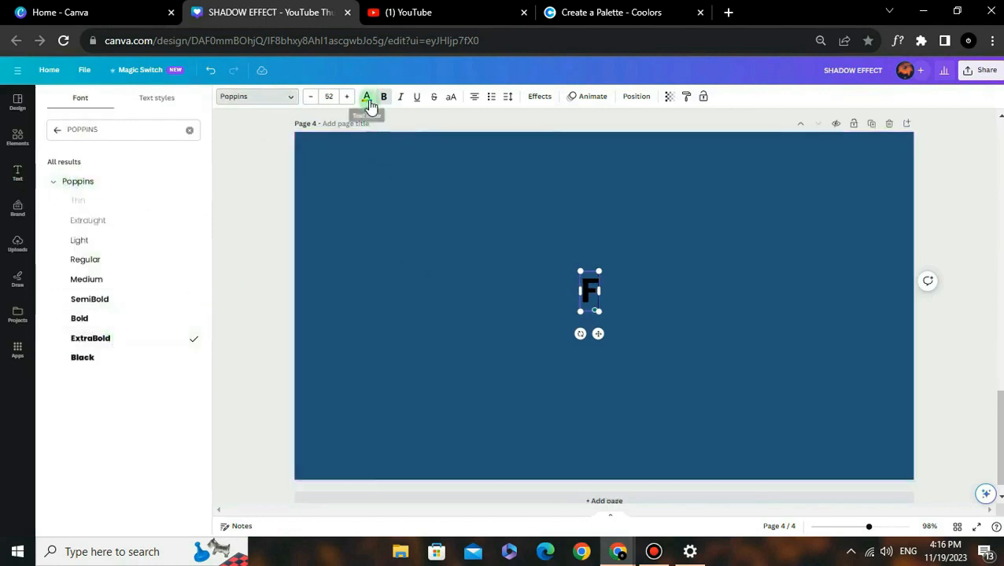
{"action": "left_click", "coordinate": [382, 181]}
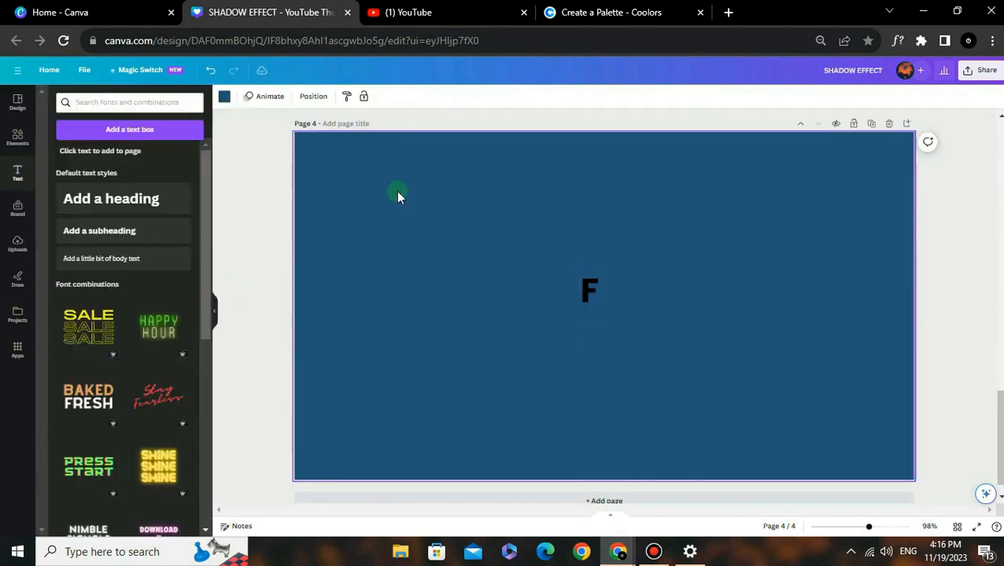
- Colour the F white and enlarge it to a font size of about 102, placing it left of the page's middle
{"action": "left_click", "coordinate": [583, 293]}
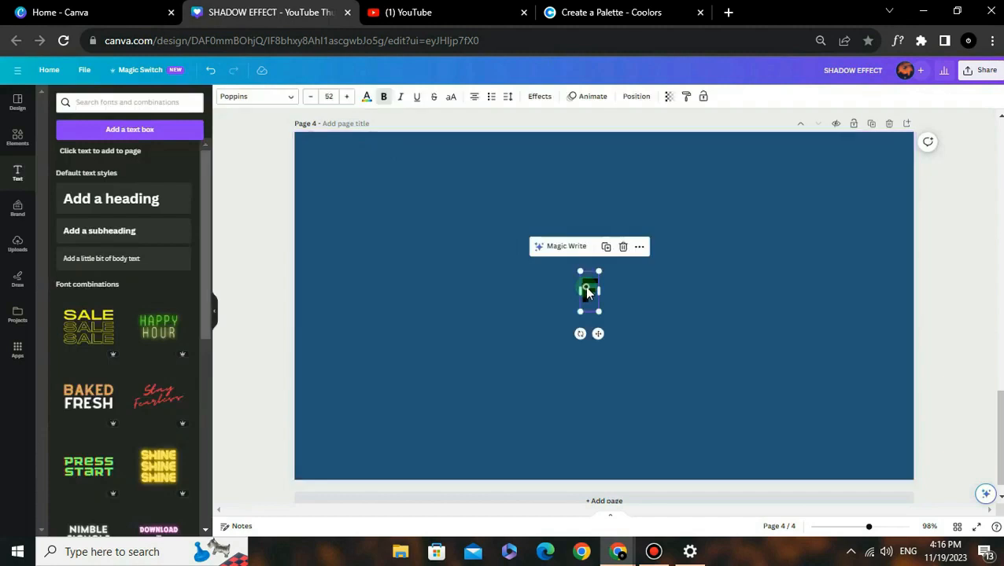
{"action": "left_click", "coordinate": [367, 101]}
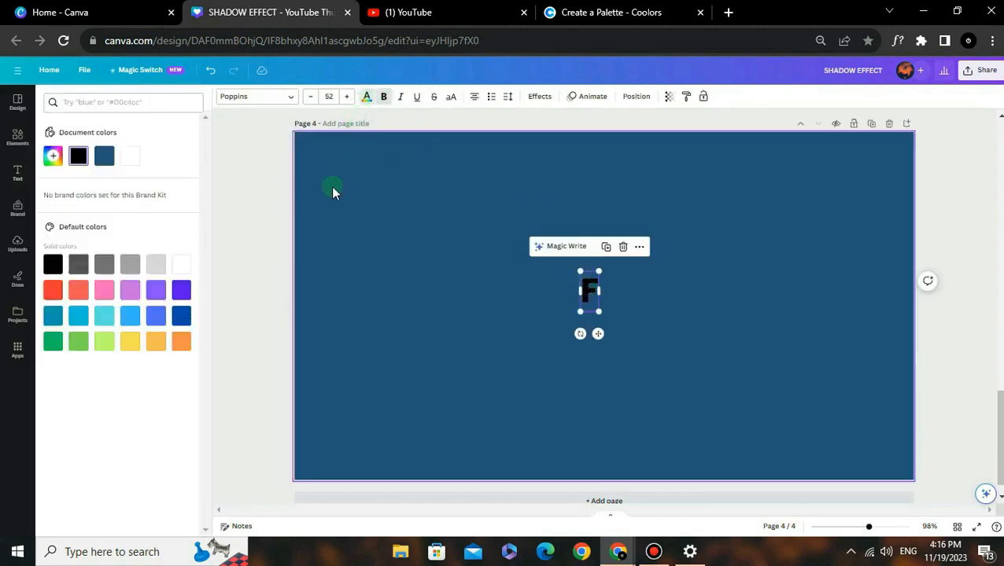
{"action": "left_click", "coordinate": [181, 264]}
{"action": "left_click_drag", "start_coordinate": [580, 272], "coordinate": [534, 241]}
{"action": "left_click_drag", "start_coordinate": [580, 304], "coordinate": [476, 306]}
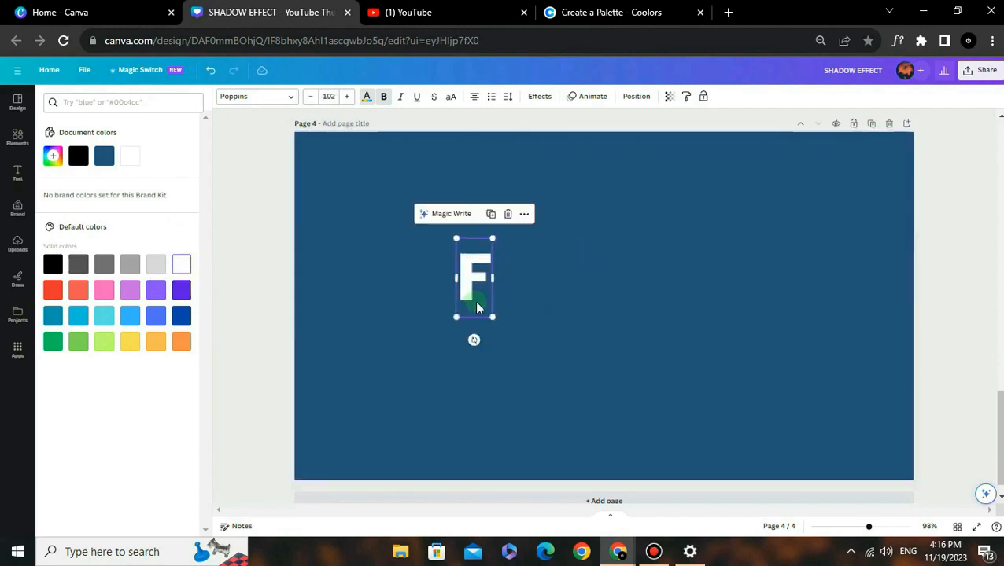
- Apply the Shadow effect to the F with offset 100, direction 0, blur 100 and transparency 100
{"action": "left_click", "coordinate": [539, 101]}
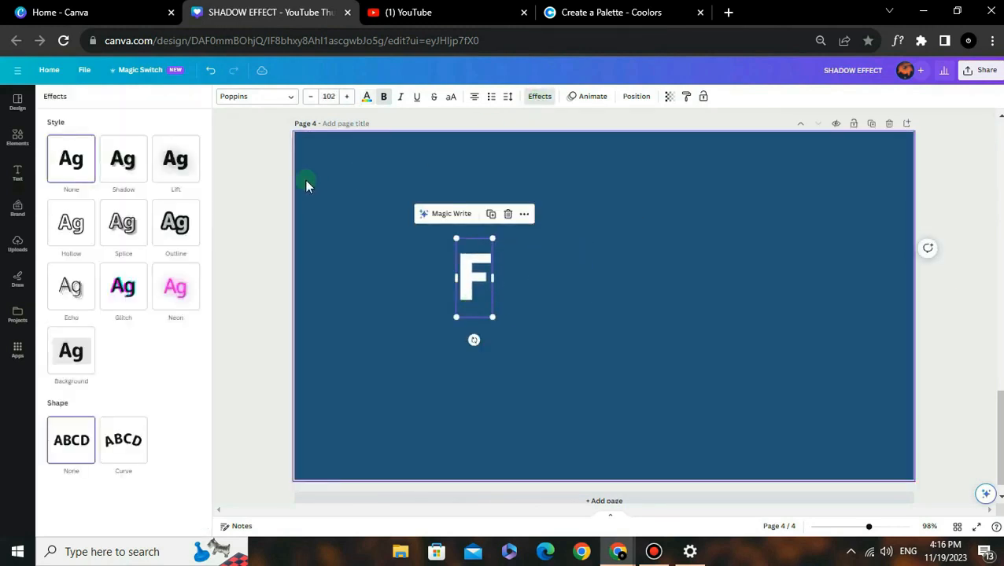
{"action": "left_click", "coordinate": [126, 163]}
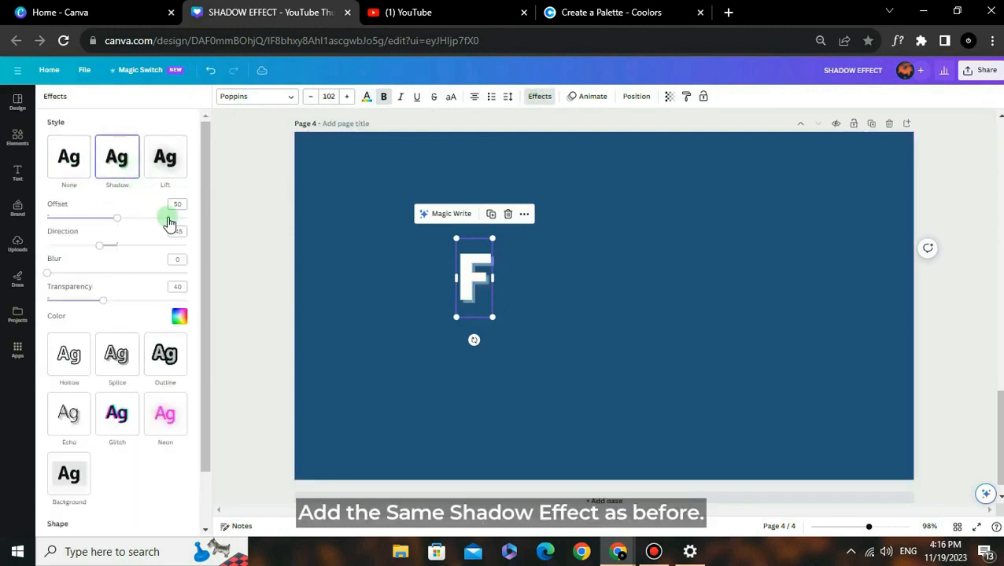
{"action": "left_click_drag", "start_coordinate": [178, 226], "coordinate": [194, 226]}
{"action": "left_click_drag", "start_coordinate": [110, 248], "coordinate": [120, 250]}
{"action": "left_click_drag", "start_coordinate": [174, 282], "coordinate": [184, 274]}
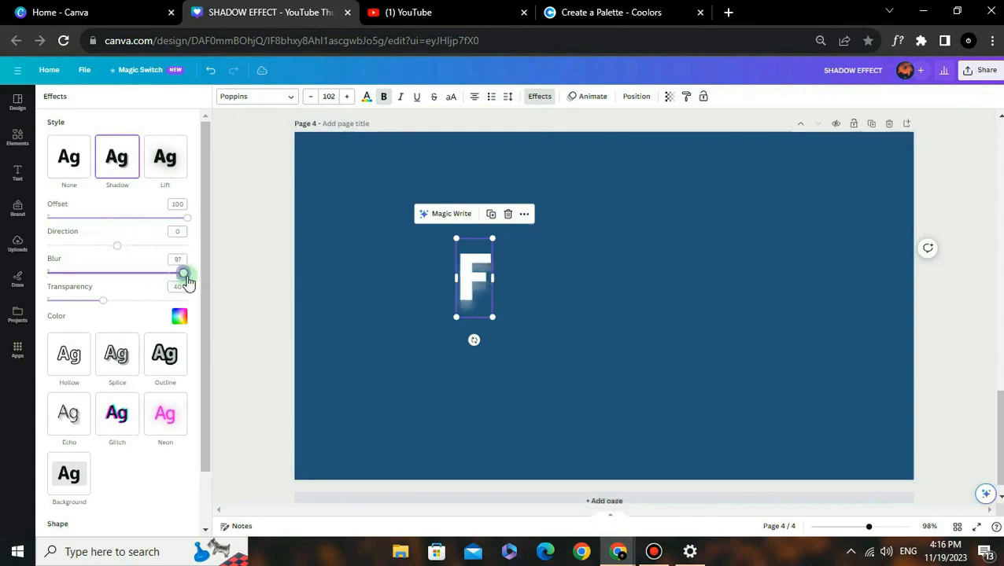
{"action": "left_click_drag", "start_coordinate": [186, 310], "coordinate": [189, 307]}
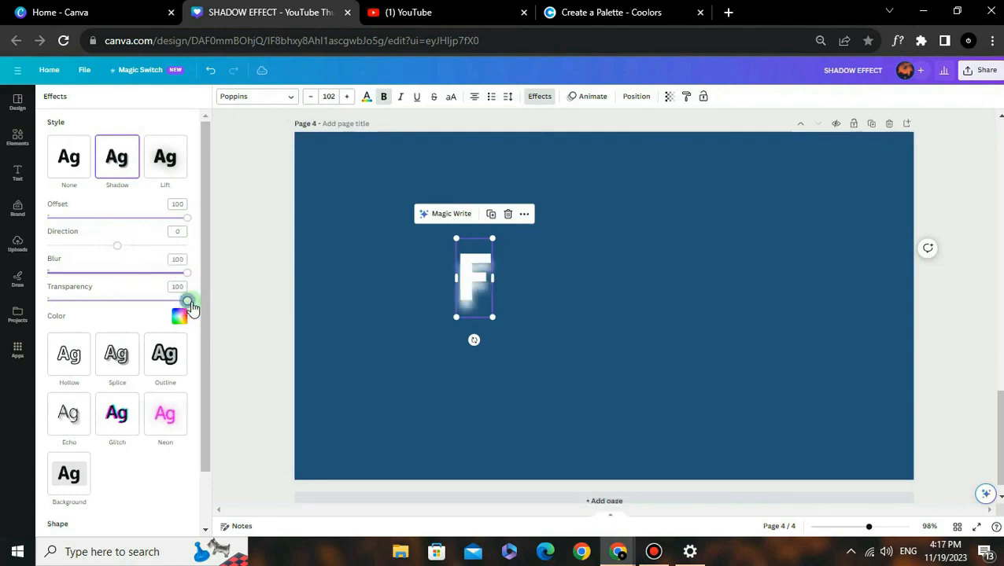
- Set the shadow colour of the F to black
{"action": "left_click", "coordinate": [180, 318]}
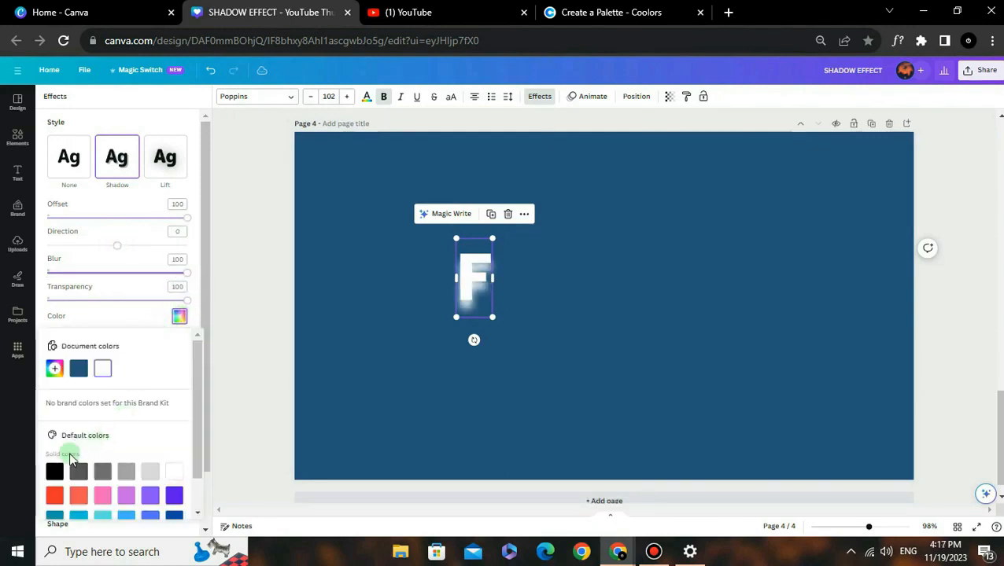
{"action": "left_click", "coordinate": [66, 468]}
{"action": "left_click", "coordinate": [272, 338]}
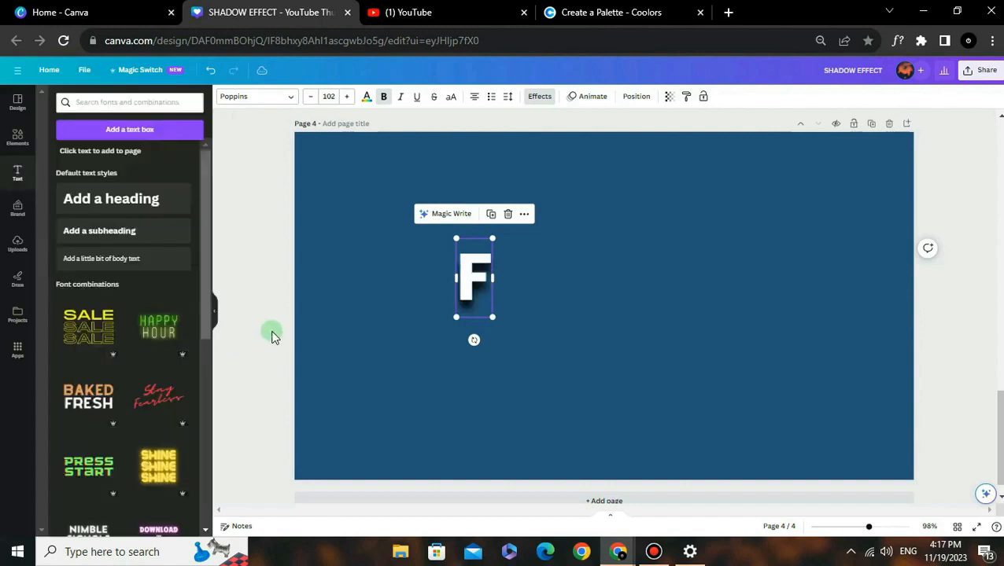
{"action": "left_click", "coordinate": [397, 327]}
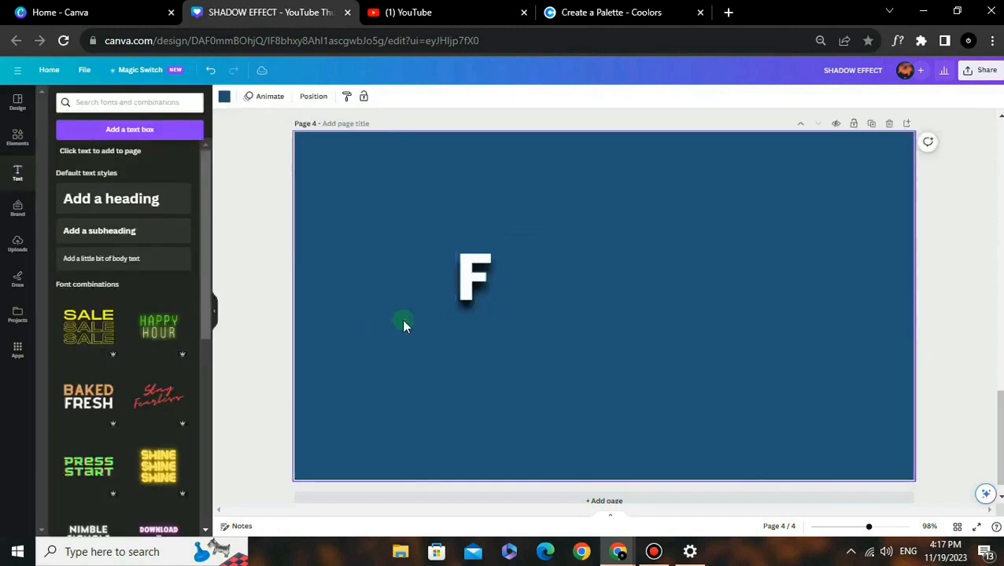
- Duplicate the F to its right for the second and third letters, changing the copies to A and N
{"action": "left_click", "coordinate": [467, 281]}
{"action": "left_click_drag", "start_coordinate": [467, 282], "coordinate": [511, 286]}
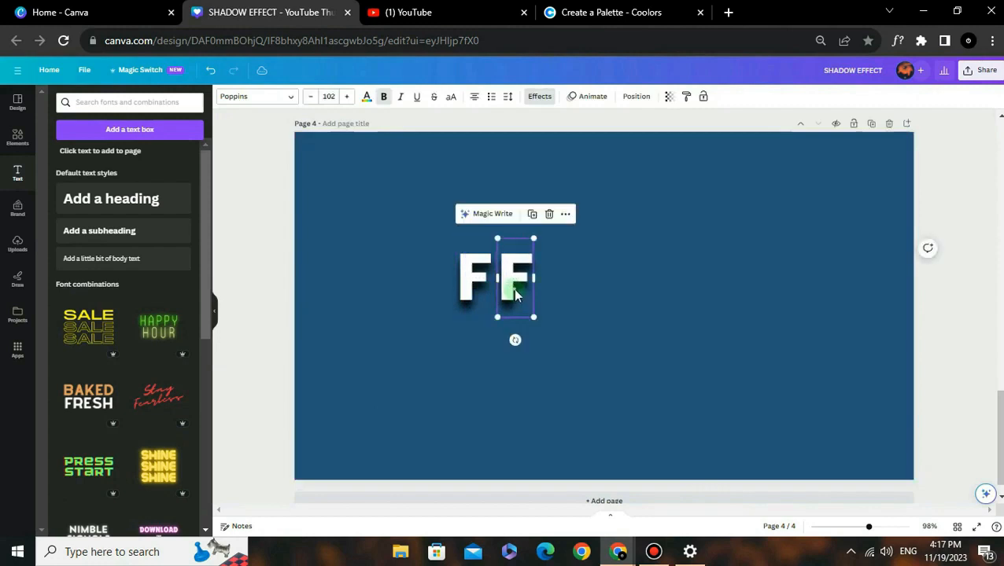
{"action": "double_click", "coordinate": [515, 289]}
{"action": "type", "text": "A"}
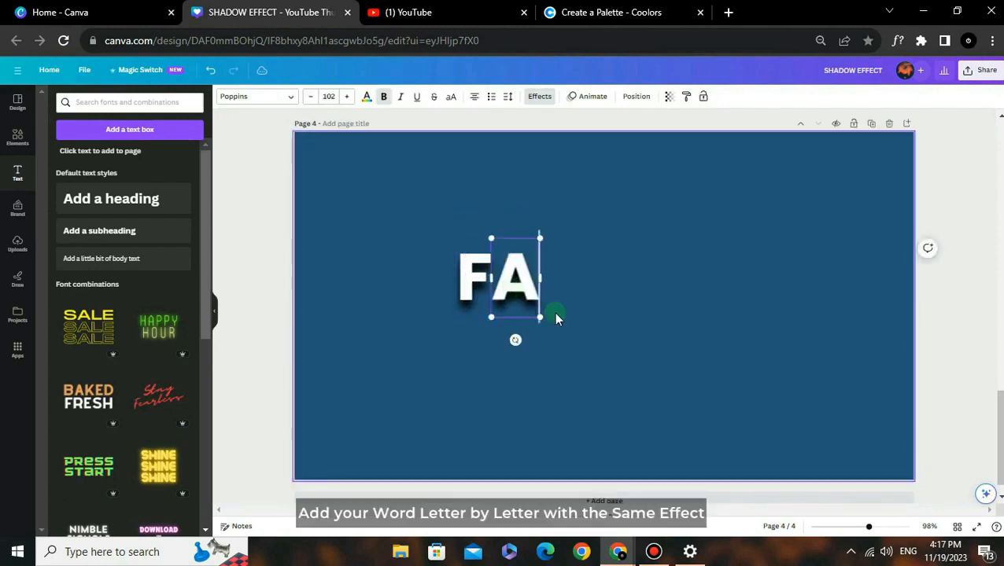
{"action": "left_click_drag", "start_coordinate": [515, 279], "coordinate": [564, 280]}
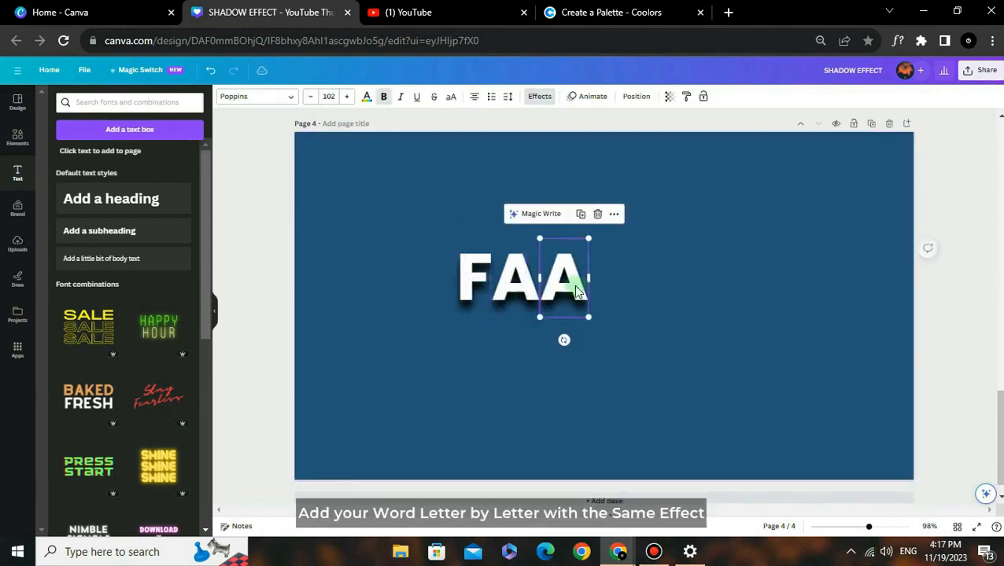
{"action": "double_click", "coordinate": [576, 285]}
{"action": "type", "text": "N"}
{"action": "key", "text": "Escape"}
- Add two more duplicated letters to the right of the N and change them to T and A
{"action": "key", "text": "ctrl+d"}
{"action": "double_click", "coordinate": [609, 294]}
{"action": "type", "text": "T"}
{"action": "key", "text": "Escape"}
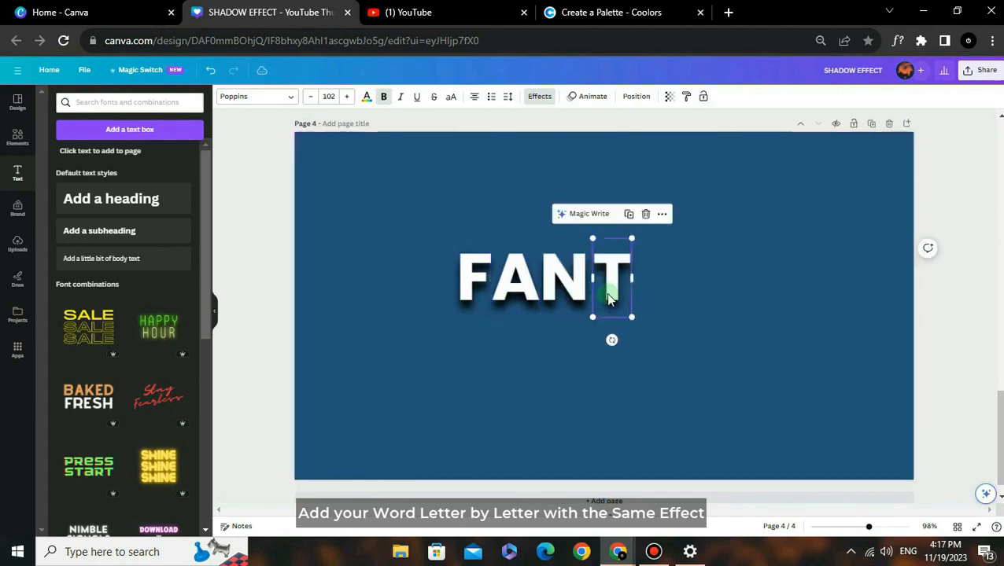
{"action": "key", "text": "ctrl+d"}
{"action": "double_click", "coordinate": [665, 291]}
{"action": "type", "text": "A"}
{"action": "key", "text": "Escape"}
- Continue the row after FANTA with two duplicated letters changed to S and T
{"action": "key", "text": "ctrl+d"}
{"action": "double_click", "coordinate": [708, 293]}
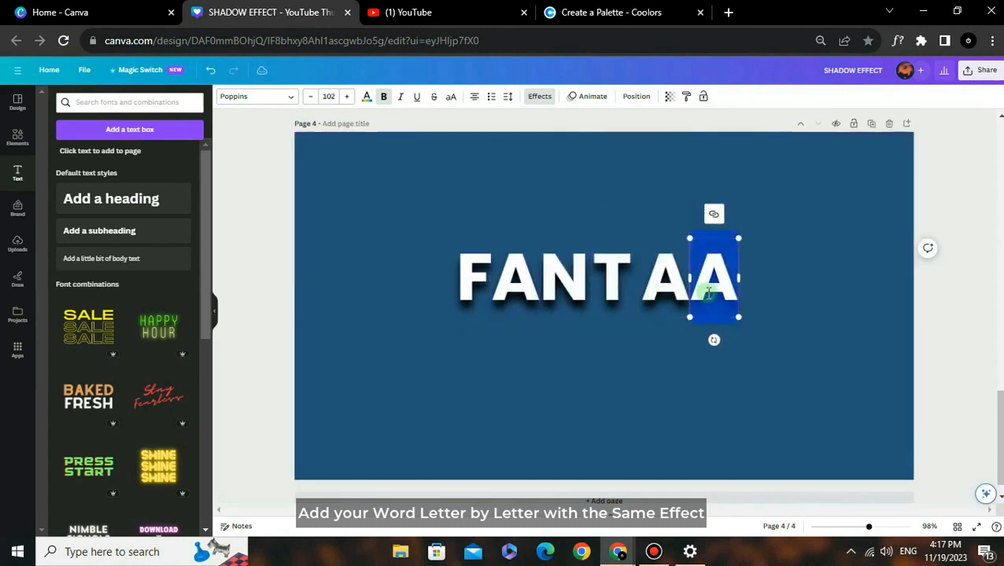
{"action": "type", "text": "S"}
{"action": "key", "text": "Escape"}
{"action": "key", "text": "ctrl+d"}
{"action": "double_click", "coordinate": [763, 295]}
{"action": "type", "text": "T"}
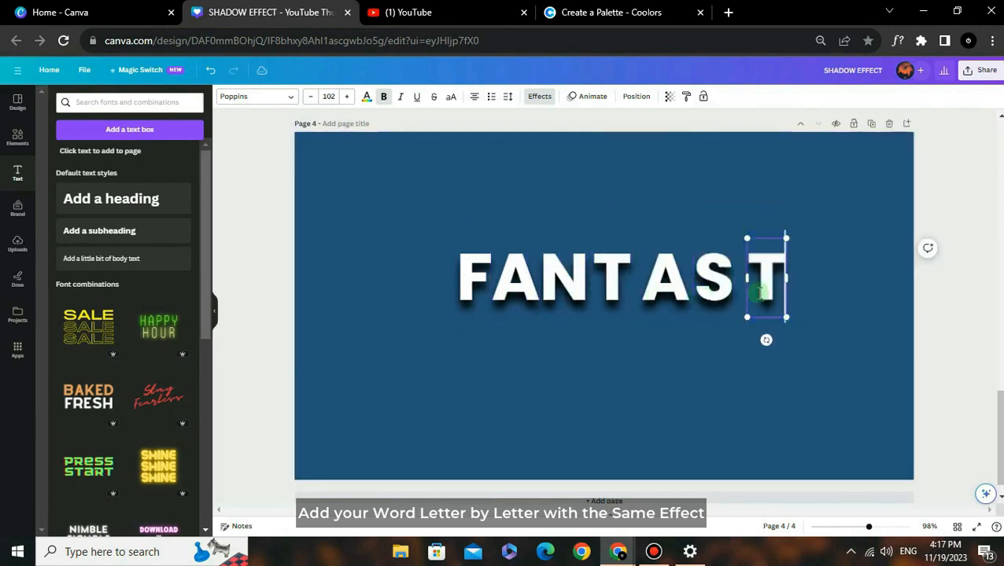
{"action": "key", "text": "Escape"}
- Complete the word FANTASTIC with two duplicated letters changed to I and C
{"action": "key", "text": "ctrl+d"}
{"action": "double_click", "coordinate": [812, 289]}
{"action": "type", "text": "I"}
{"action": "key", "text": "Escape"}
{"action": "key", "text": "ctrl+d"}
{"action": "double_click", "coordinate": [880, 290]}
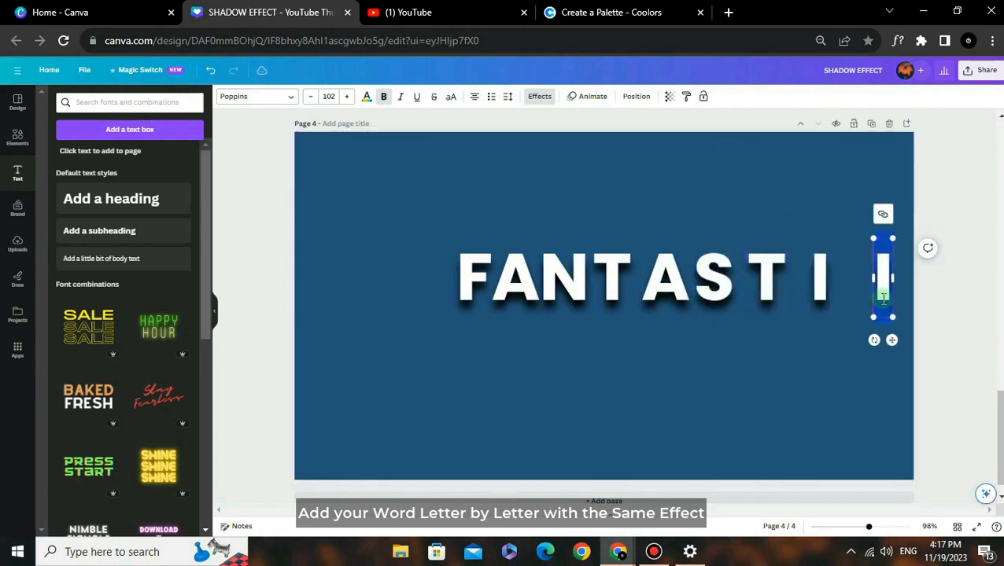
{"action": "type", "text": "C"}
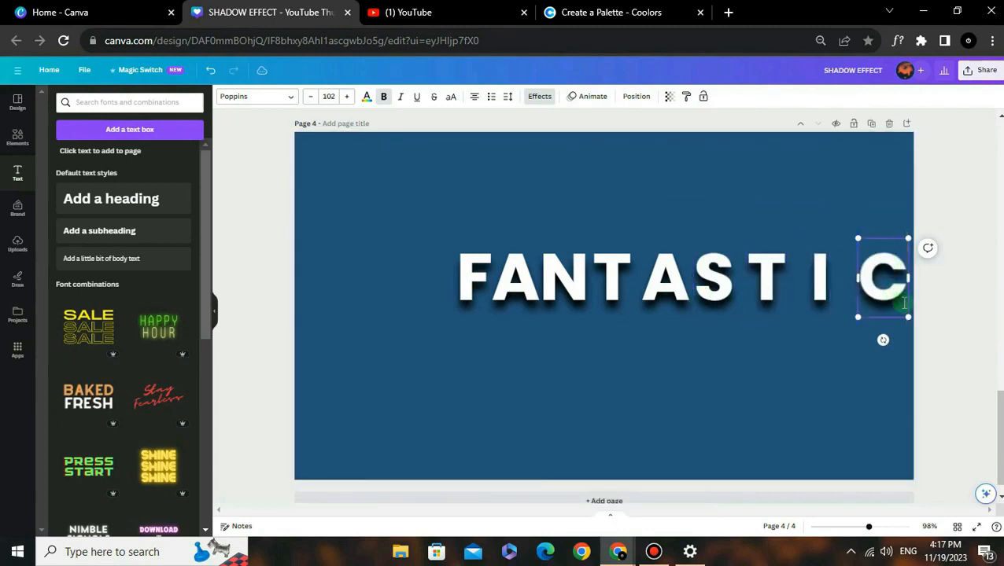
{"action": "left_click", "coordinate": [935, 305]}
- Shift the F slightly left and tuck the first A behind its right edge, overlapping the two letters and sending the A backward
{"action": "left_click", "coordinate": [476, 297]}
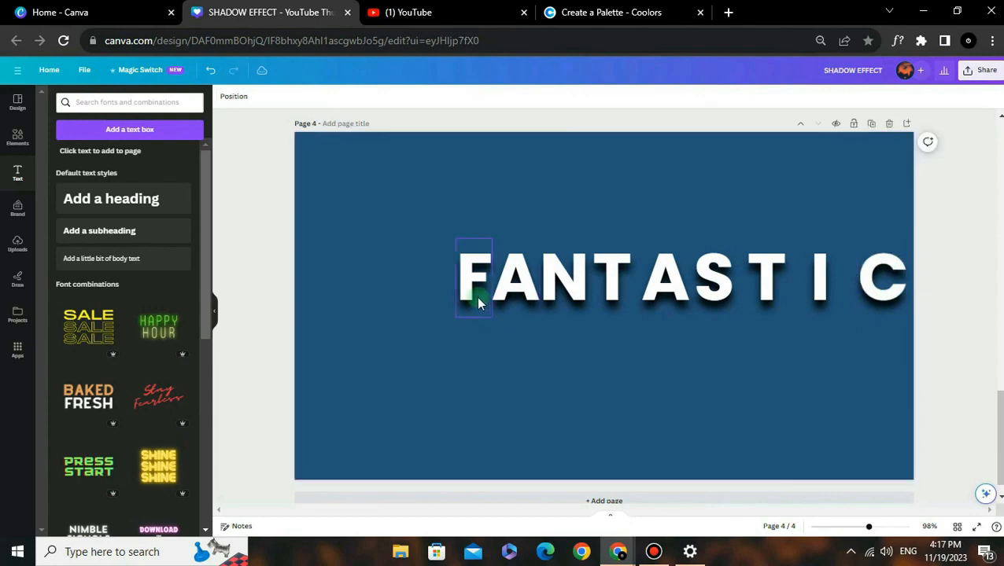
{"action": "left_click_drag", "start_coordinate": [475, 307], "coordinate": [449, 307]}
{"action": "left_click", "coordinate": [516, 312]}
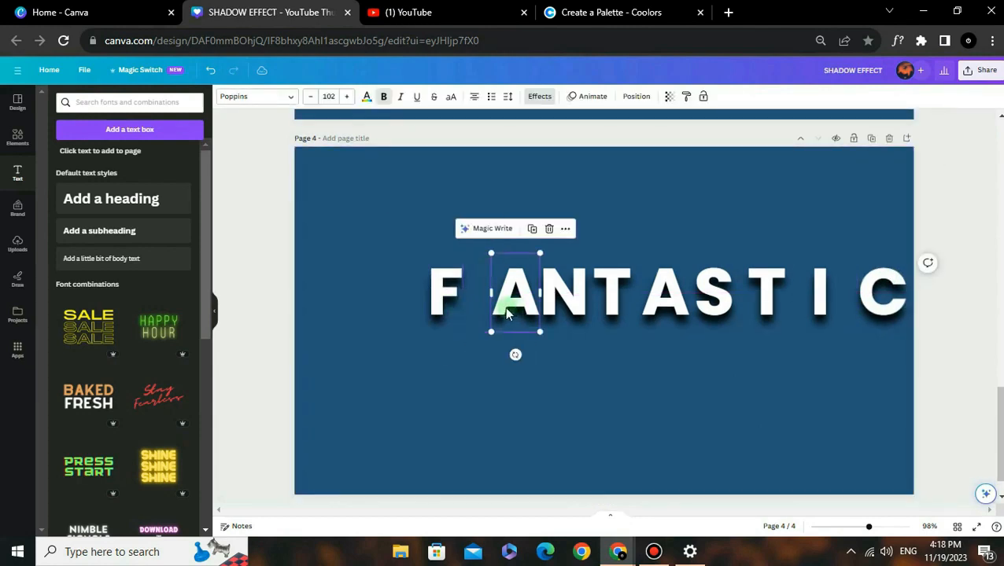
{"action": "scroll", "coordinate": [459, 303], "scroll_direction": "up", "scroll_amount": 5, "text": "ctrl"}
{"action": "left_click_drag", "start_coordinate": [538, 303], "coordinate": [453, 308]}
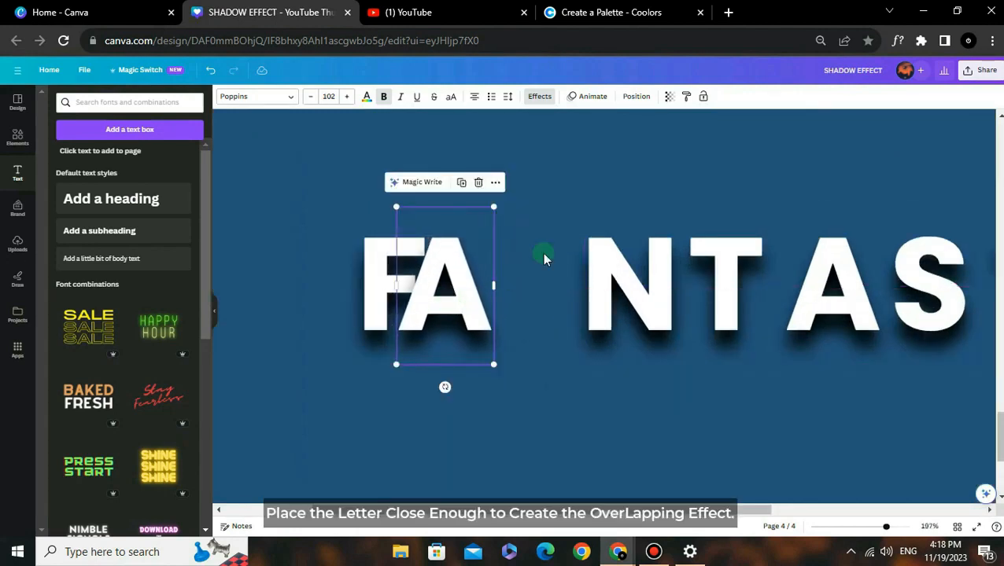
{"action": "left_click", "coordinate": [640, 101]}
{"action": "left_click", "coordinate": [157, 123]}
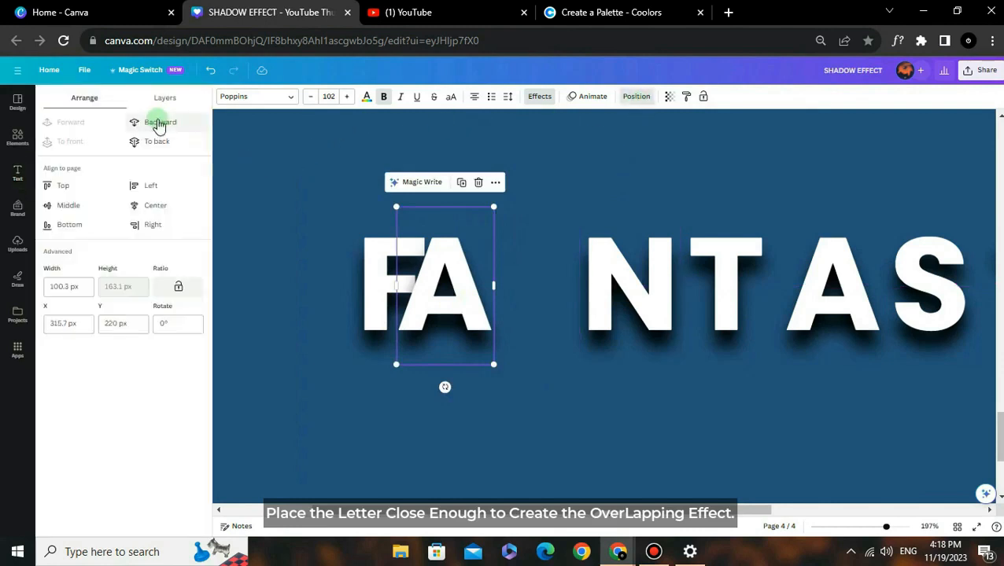
- Move the N and the first T left so each overlaps the letter before it, sending each one backward
{"action": "left_click", "coordinate": [631, 287]}
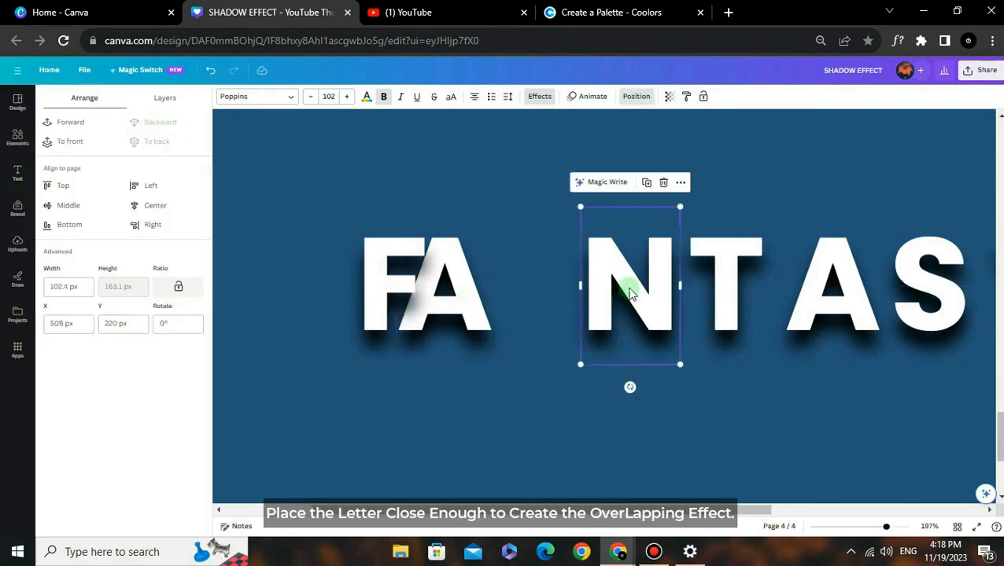
{"action": "left_click_drag", "start_coordinate": [631, 287], "coordinate": [530, 287]}
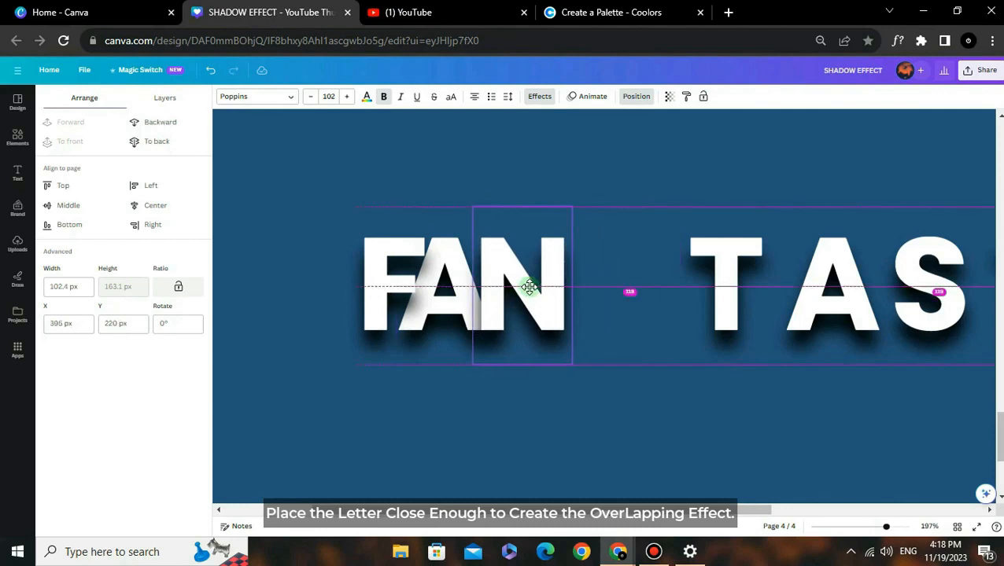
{"action": "left_click", "coordinate": [165, 124]}
{"action": "left_click_drag", "start_coordinate": [705, 279], "coordinate": [590, 284]}
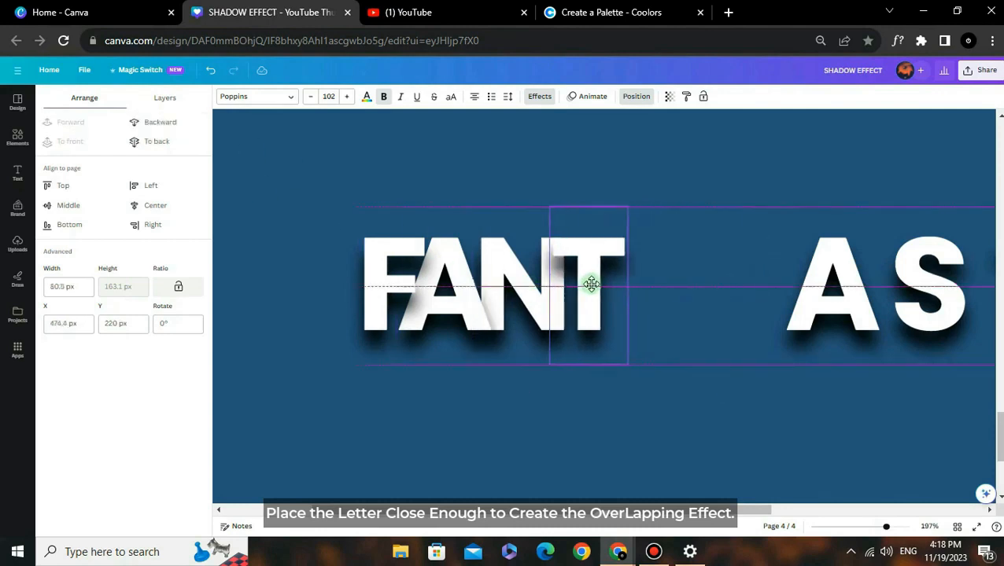
{"action": "left_click", "coordinate": [197, 125]}
- Move the second A and the S left so each overlaps the letter before it, sending each one backward
{"action": "left_click", "coordinate": [859, 286]}
{"action": "left_click_drag", "start_coordinate": [860, 286], "coordinate": [675, 286]}
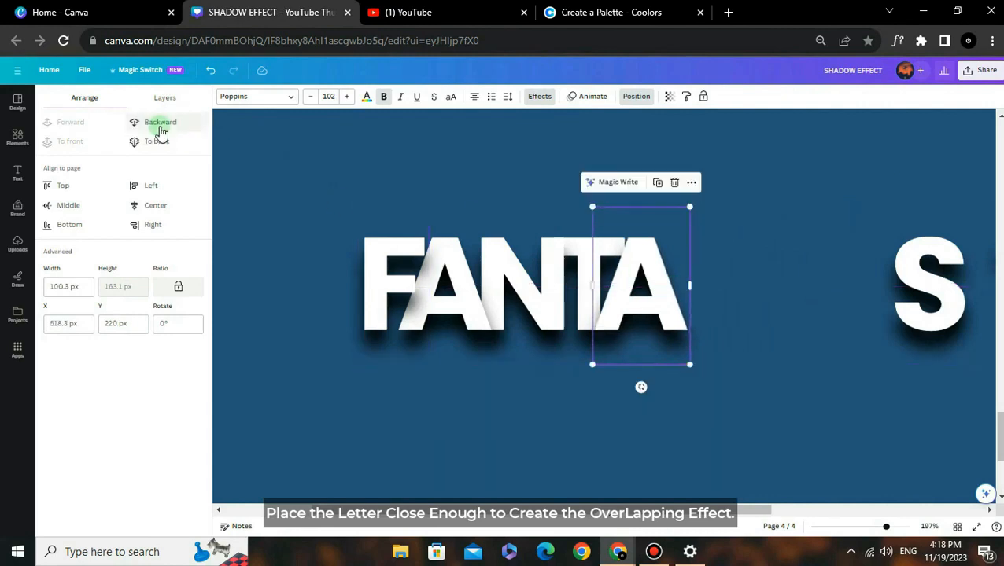
{"action": "left_click", "coordinate": [156, 124]}
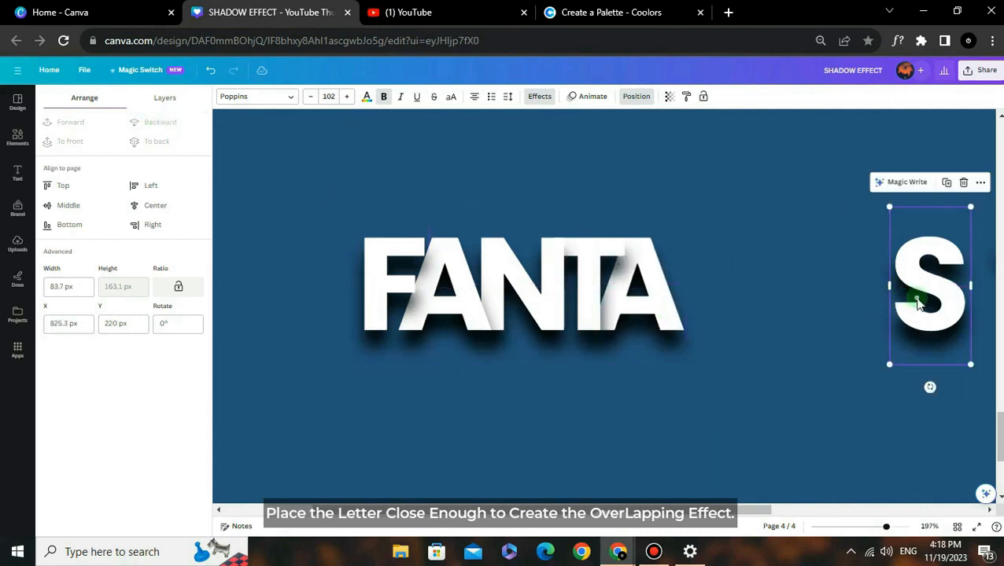
{"action": "left_click_drag", "start_coordinate": [896, 284], "coordinate": [677, 299]}
{"action": "left_click", "coordinate": [161, 122]}
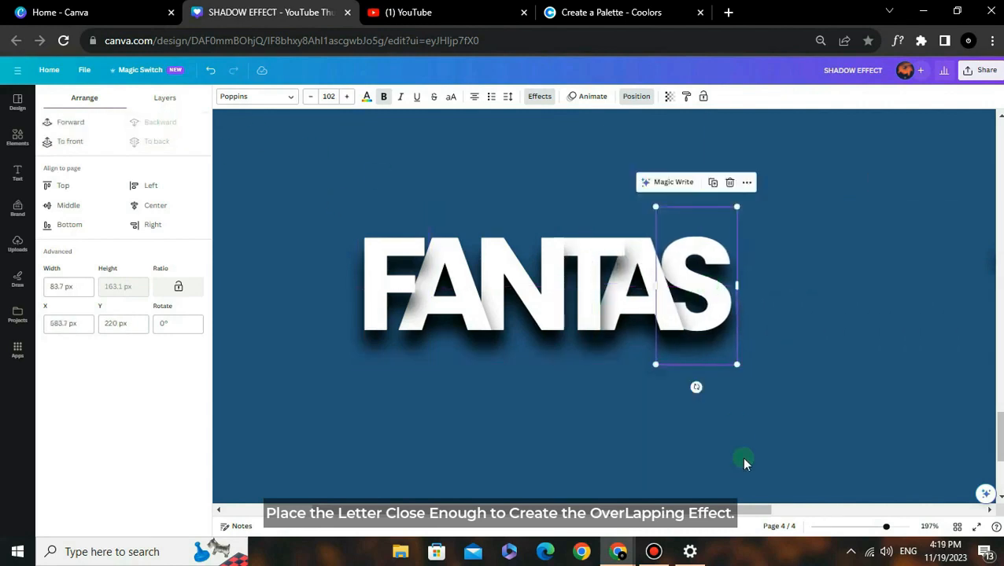
- Move the second T and the I left so each overlaps the letter before it, sending them backward
{"action": "scroll", "coordinate": [865, 354], "scroll_direction": "right", "scroll_amount": 3}
{"action": "left_click_drag", "start_coordinate": [940, 315], "coordinate": [629, 294]}
{"action": "left_click", "coordinate": [161, 123]}
{"action": "left_click_drag", "start_coordinate": [721, 507], "coordinate": [768, 508]}
{"action": "left_click_drag", "start_coordinate": [931, 291], "coordinate": [579, 305]}
{"action": "scroll", "coordinate": [787, 354], "scroll_direction": "right", "scroll_amount": 2}
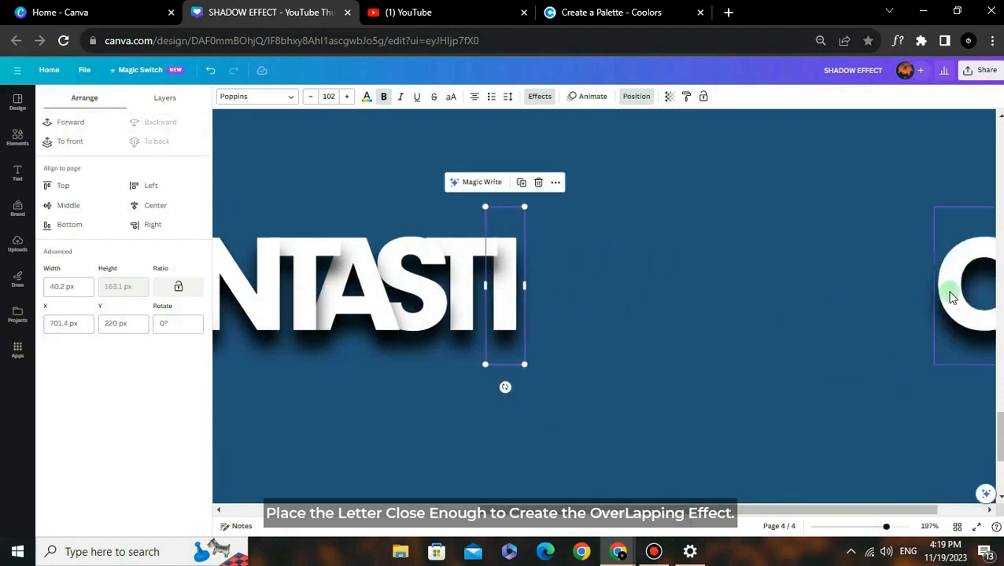
- Move the C left to overlap the I and send it backward behind that letter
{"action": "left_click_drag", "start_coordinate": [947, 291], "coordinate": [529, 291]}
{"action": "left_click", "coordinate": [160, 123]}
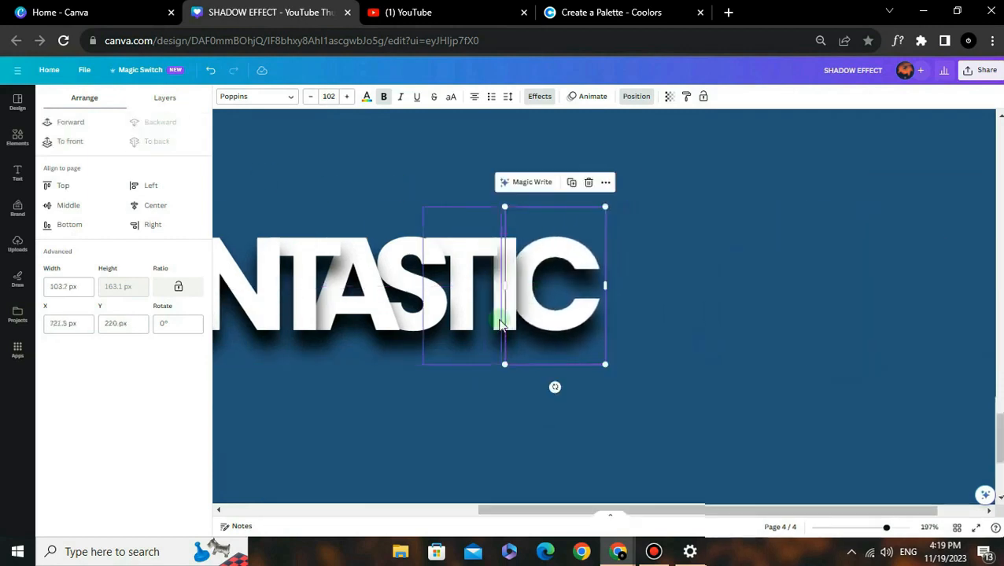
{"action": "left_click_drag", "start_coordinate": [538, 330], "coordinate": [540, 325]}
{"action": "left_click", "coordinate": [638, 326]}
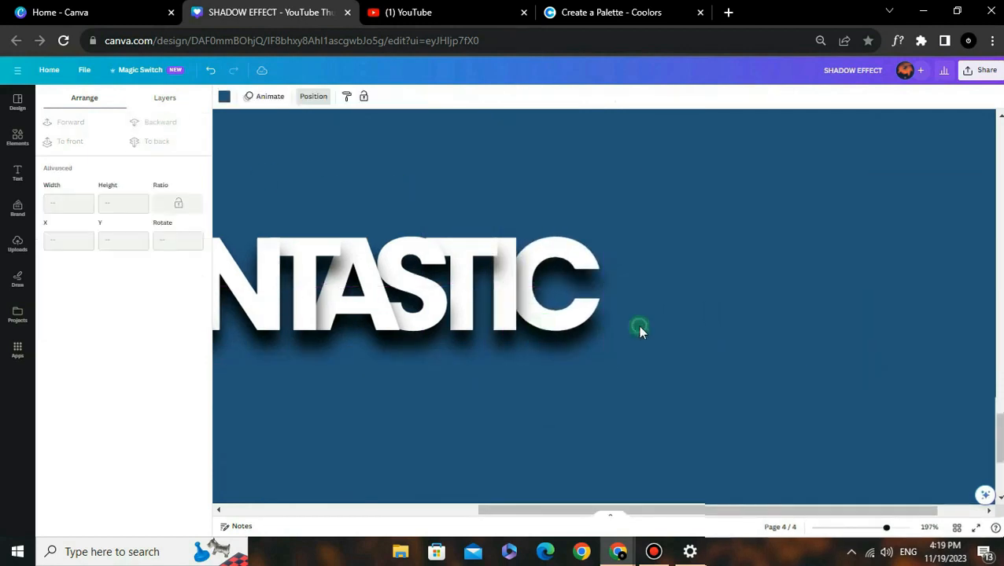
- Enlarge all the letters of FANTASTIC together by about a third and move the word to the middle of the page
{"action": "scroll", "coordinate": [635, 328], "scroll_direction": "down", "scroll_amount": 3}
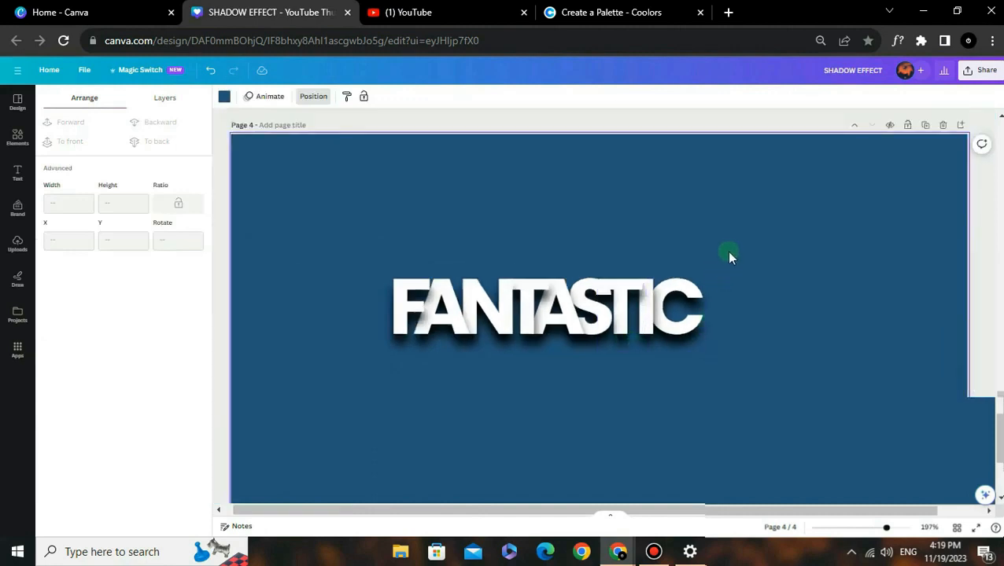
{"action": "left_click_drag", "start_coordinate": [726, 251], "coordinate": [372, 350]}
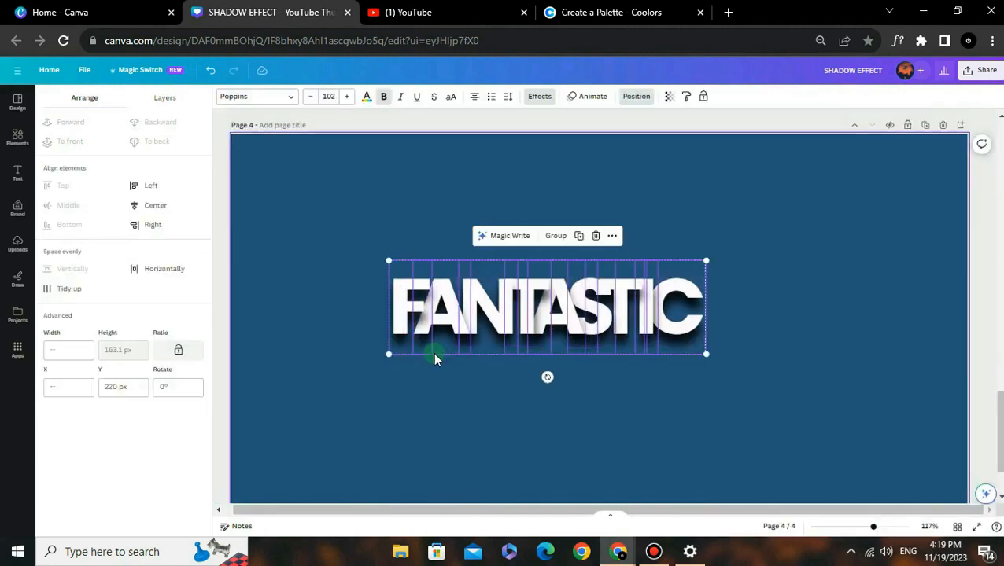
{"action": "left_click_drag", "start_coordinate": [705, 354], "coordinate": [819, 388]}
{"action": "mouse_move", "coordinate": [788, 350]}
{"action": "left_mouse_down"}
{"action": "mouse_move", "coordinate": [780, 345]}
{"action": "mouse_move", "coordinate": [789, 362]}
{"action": "left_mouse_up"}
{"action": "left_click", "coordinate": [840, 367]}
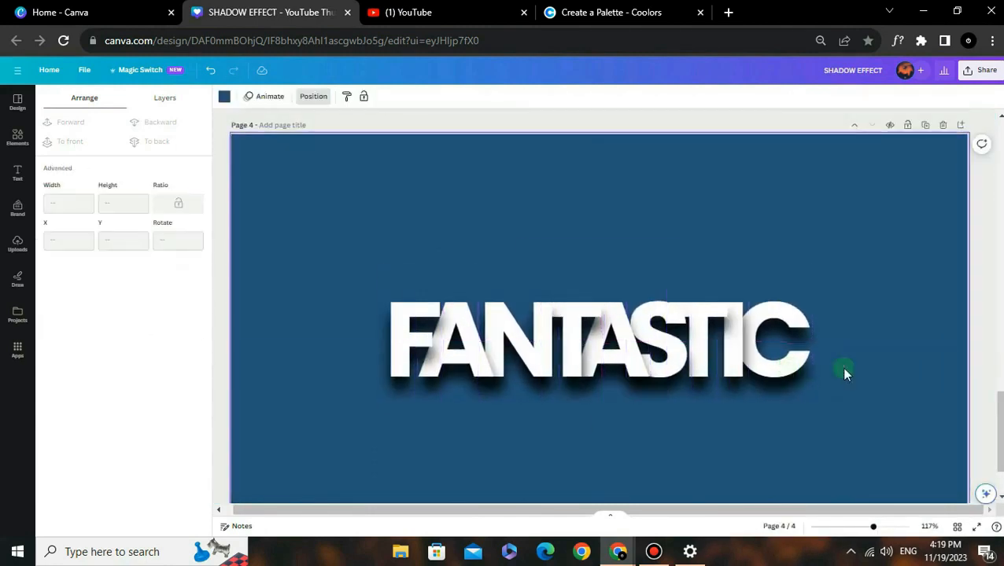
- View the finished FANTASTIC page in full screen
{"action": "scroll", "coordinate": [842, 388], "scroll_direction": "down", "scroll_amount": 2}
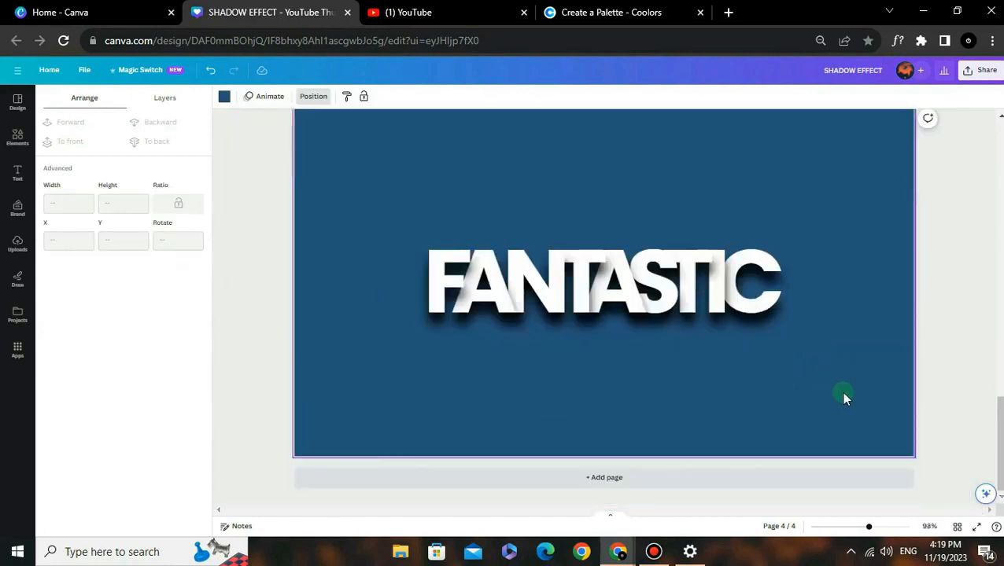
{"action": "left_click", "coordinate": [976, 526]}
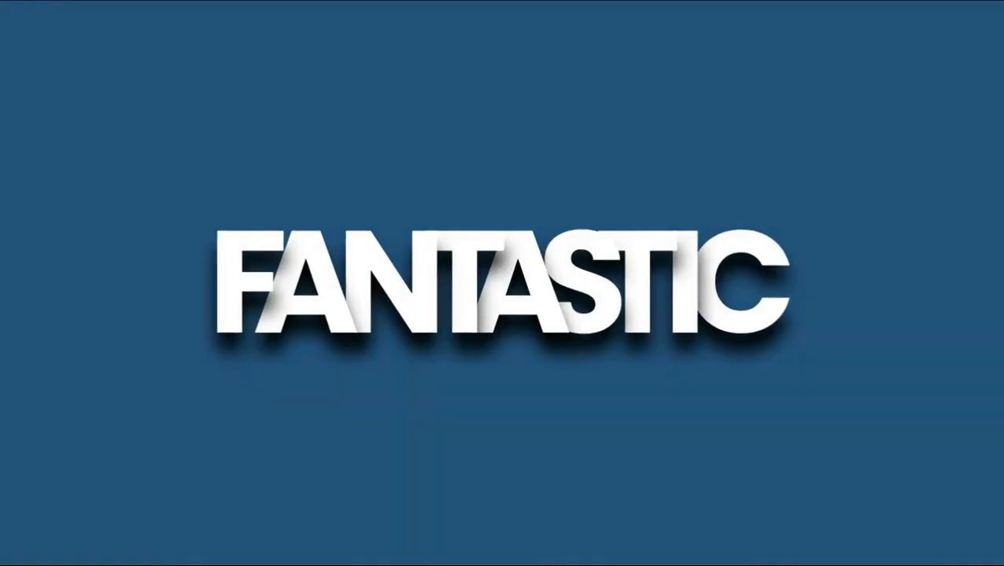